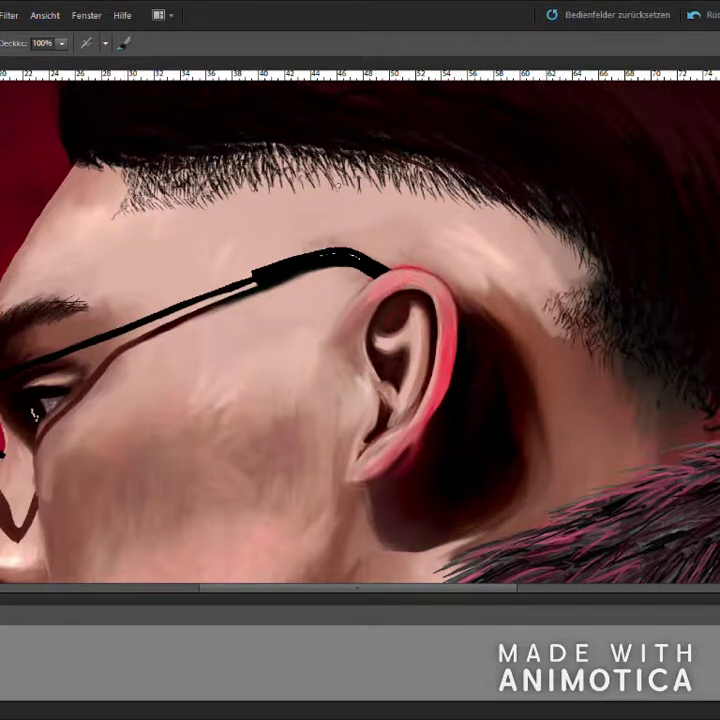
Step: Add short black hair strokes along the lower edge of the hair and reduce the brush opacity to 36%
drag(392, 174, 458, 206)
drag(296, 158, 304, 178)
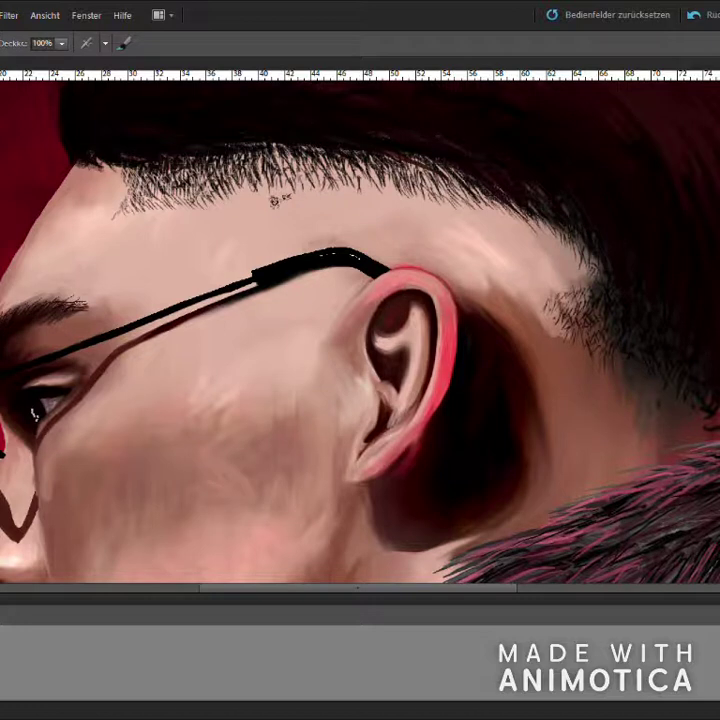
click(65, 45)
drag(66, 59, 52, 59)
click(399, 211)
click(63, 44)
drag(71, 58, 35, 58)
drag(578, 252, 594, 284)
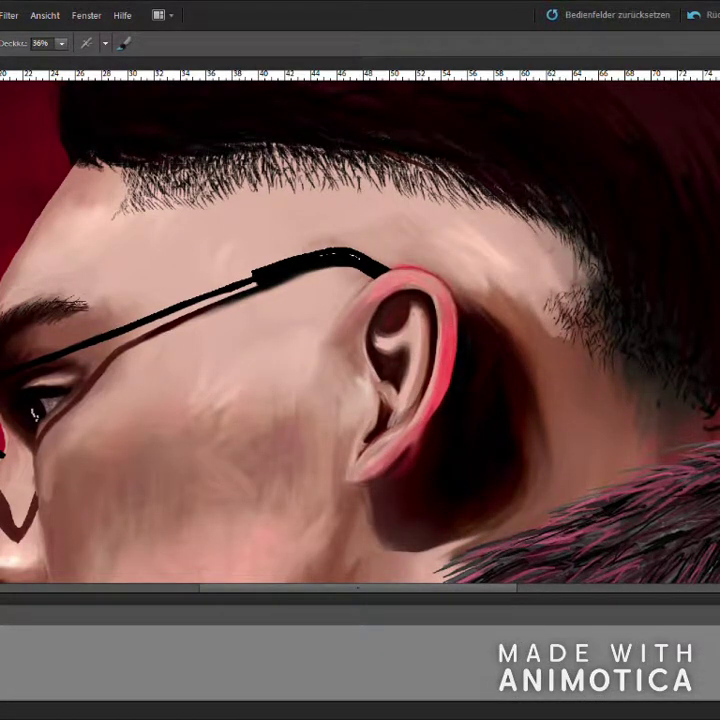
drag(577, 250, 592, 281)
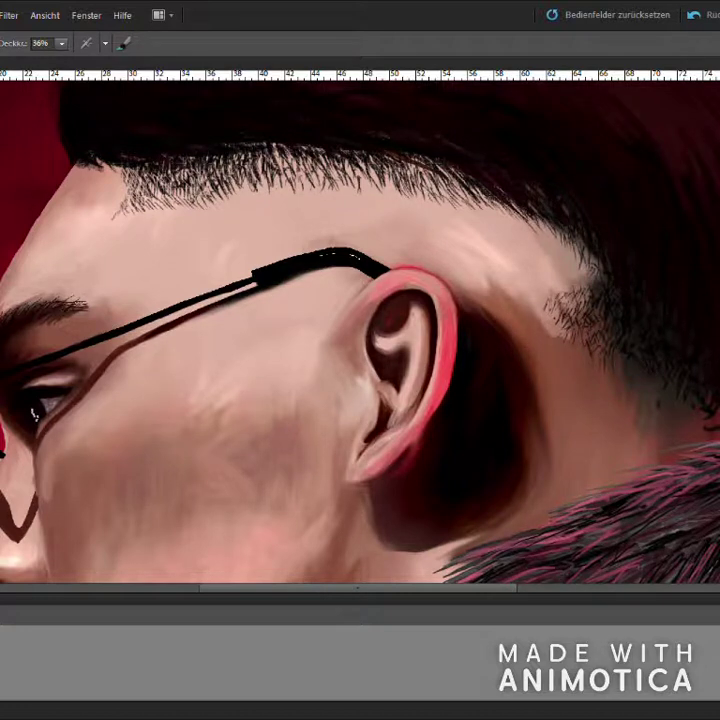
click(203, 243)
drag(603, 276, 574, 249)
key(ctrl+z)
key(ctrl+z)
key(ctrl+z)
key(ctrl+z)
Step: Paint soft stubble texture behind the ear at 11% opacity and below the front hairline at 14% opacity
mouse_move(613, 384)
mouse_down()
mouse_move(636, 384)
mouse_move(574, 371)
mouse_move(622, 378)
mouse_up()
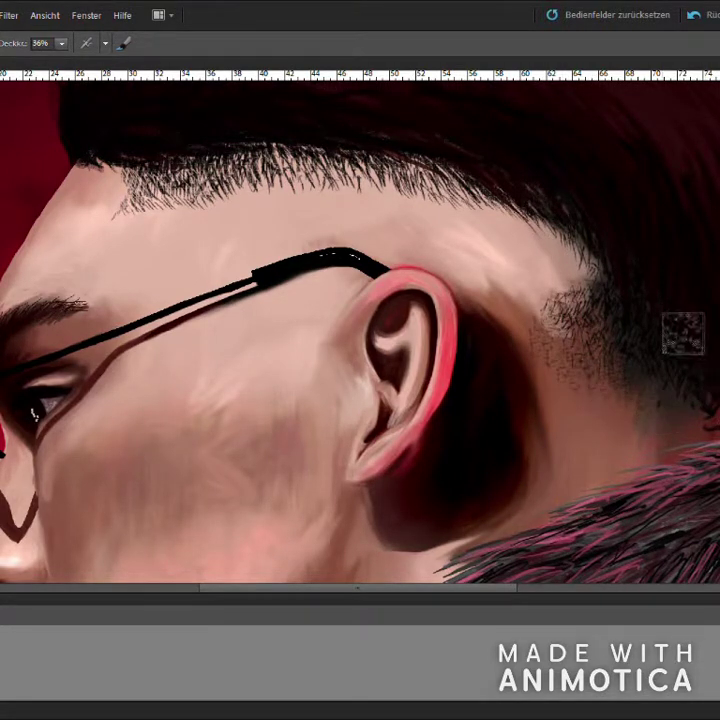
mouse_move(555, 347)
mouse_down()
mouse_move(548, 349)
mouse_move(559, 386)
mouse_move(593, 431)
mouse_move(612, 422)
mouse_up()
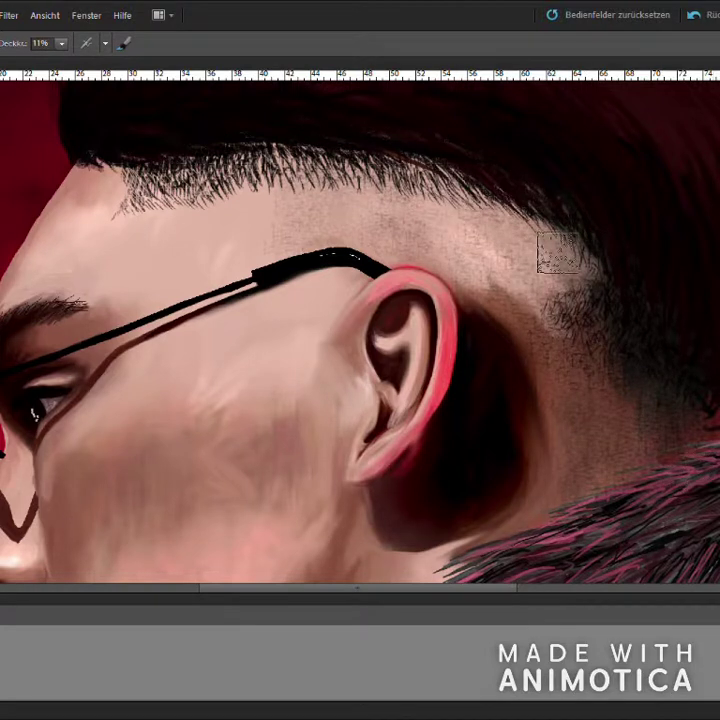
drag(61, 43, 60, 50)
mouse_move(125, 208)
mouse_down()
mouse_move(145, 243)
mouse_move(160, 203)
mouse_move(264, 196)
mouse_up()
mouse_move(270, 244)
mouse_down()
mouse_move(341, 245)
mouse_move(337, 276)
mouse_move(347, 252)
mouse_move(460, 236)
mouse_move(322, 286)
mouse_move(345, 191)
mouse_up()
mouse_move(405, 182)
mouse_down()
mouse_move(528, 217)
mouse_move(183, 227)
mouse_up()
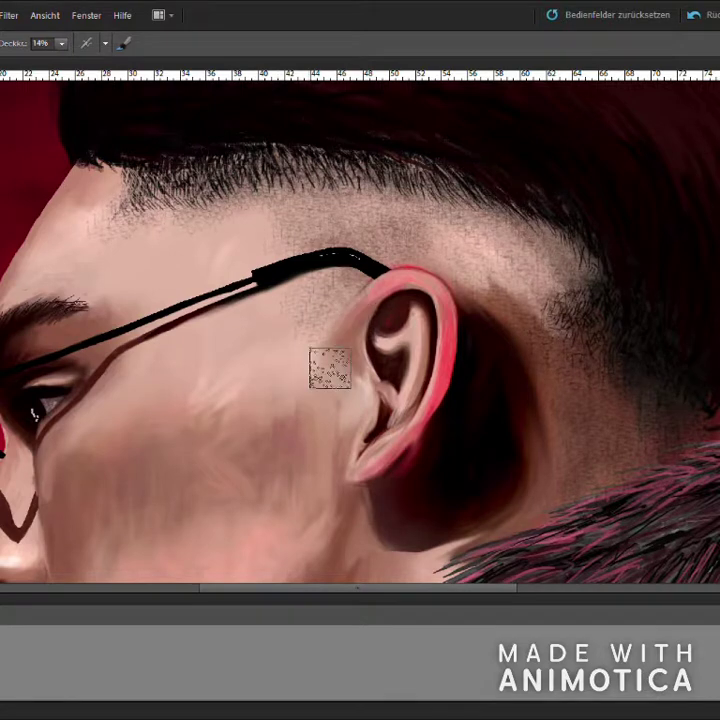
Step: Undo the stubble stroke in front of the ear and lower the brush opacity to 5%
key(ctrl+z)
drag(61, 45, 54, 46)
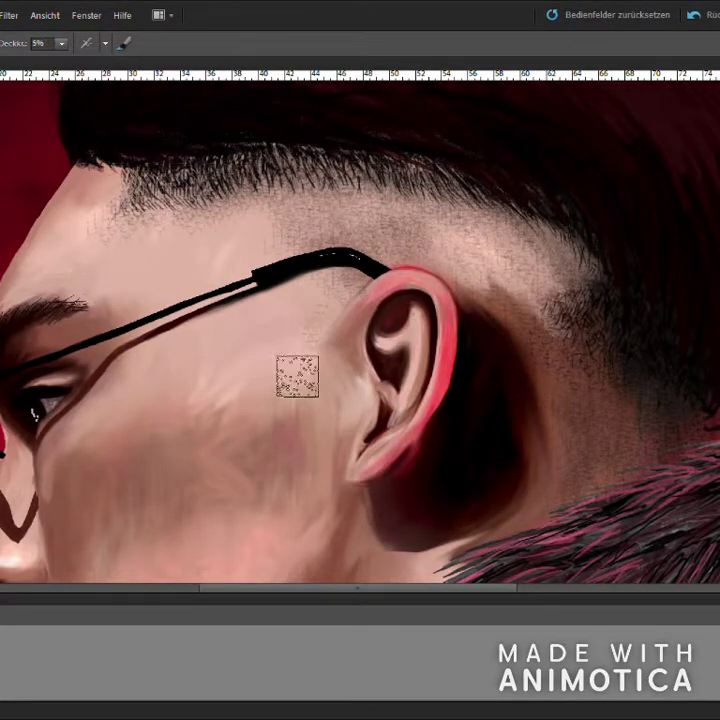
scroll(275, 341, down, 2)
scroll(503, 482, down, 3)
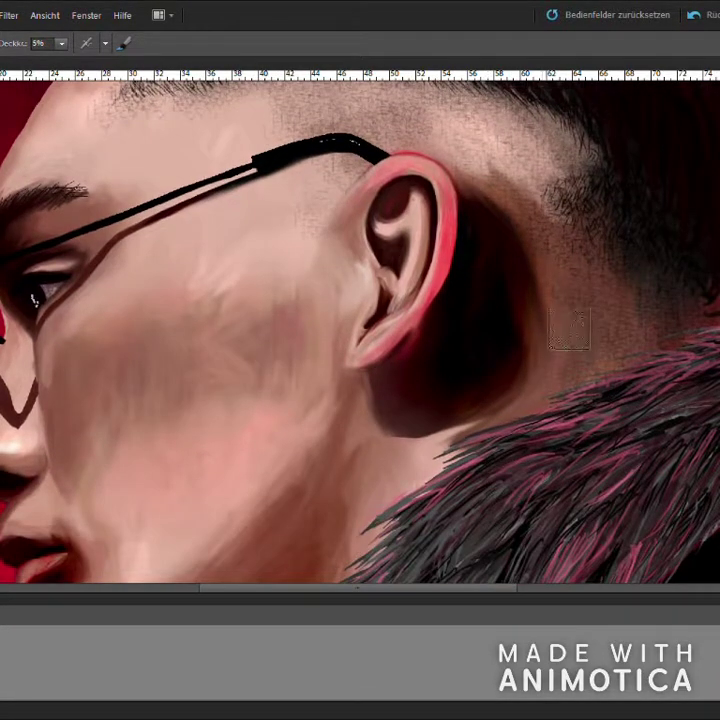
key(ctrl+z)
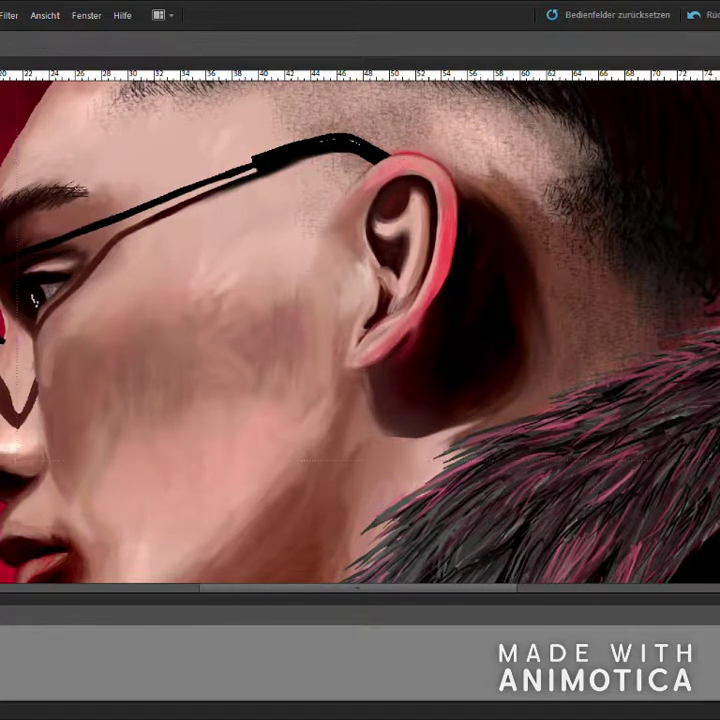
Step: Sample the skin tone on the neck and texture the cheek shadow at 5%, and at 13% opacity
alt+click(397, 457)
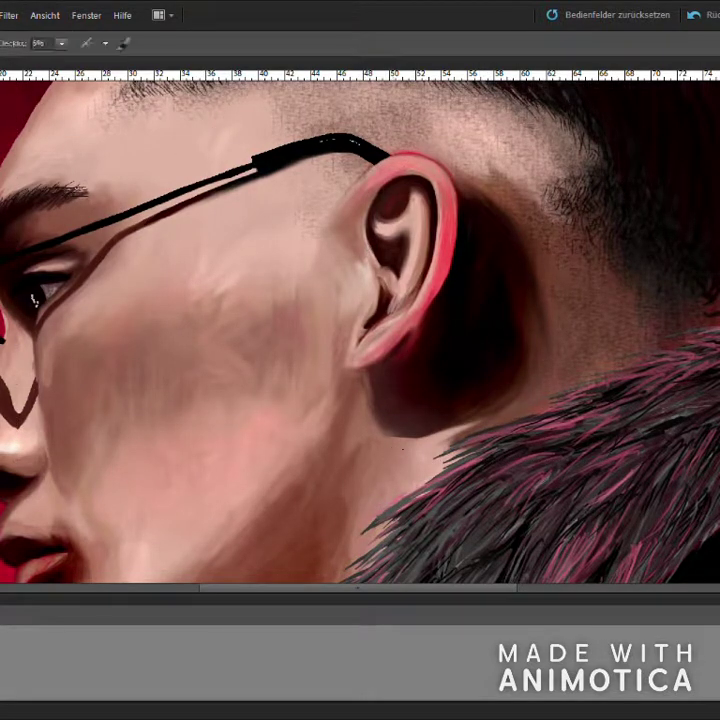
mouse_move(320, 328)
mouse_down()
mouse_move(293, 397)
mouse_move(310, 321)
mouse_move(261, 349)
mouse_move(206, 375)
mouse_up()
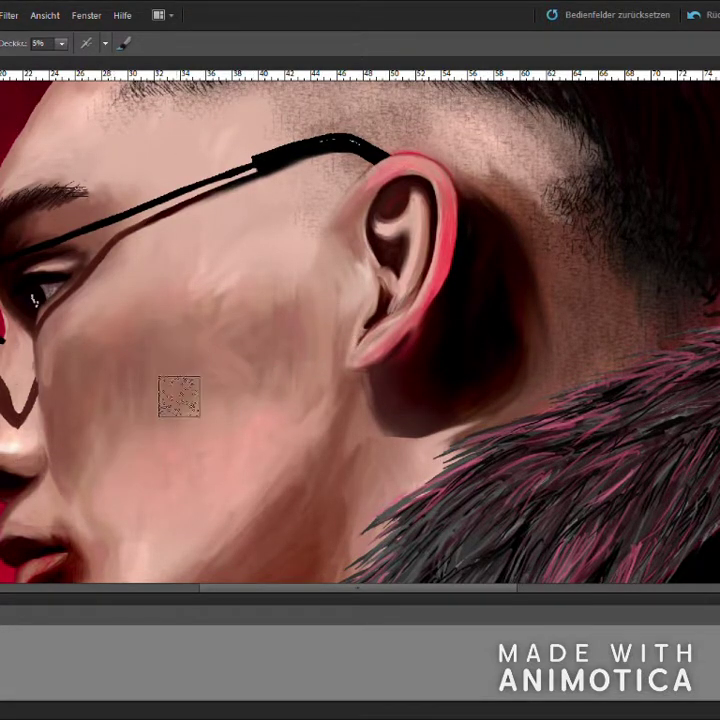
key(1)
key(3)
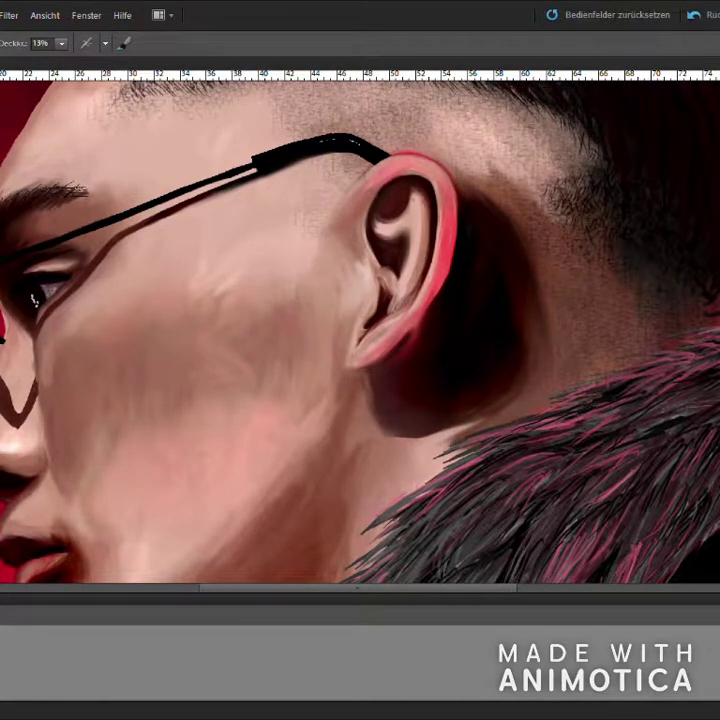
Step: Sample a colour at the ear's edge and brush dark red strokes over the swept-back hair at 92% opacity
scroll(360, 330, up, 2)
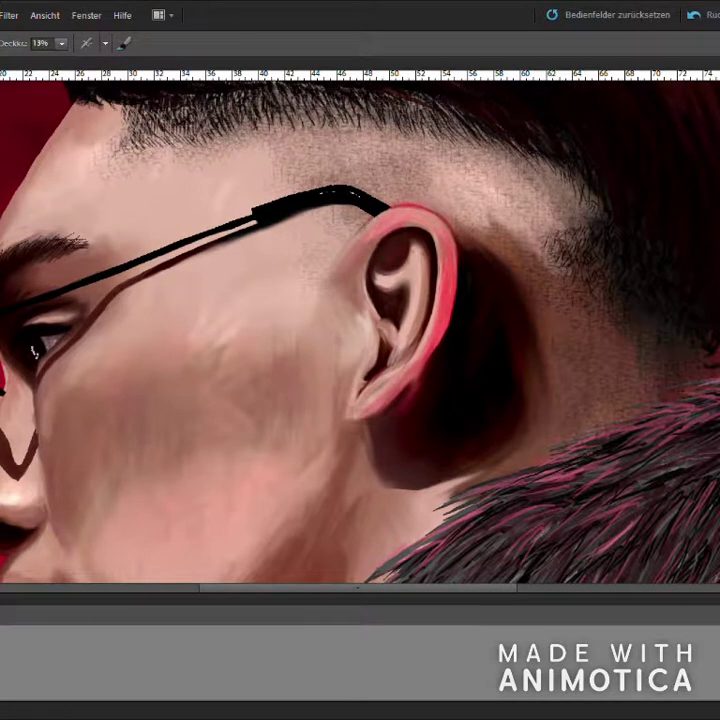
scroll(456, 300, up, 5)
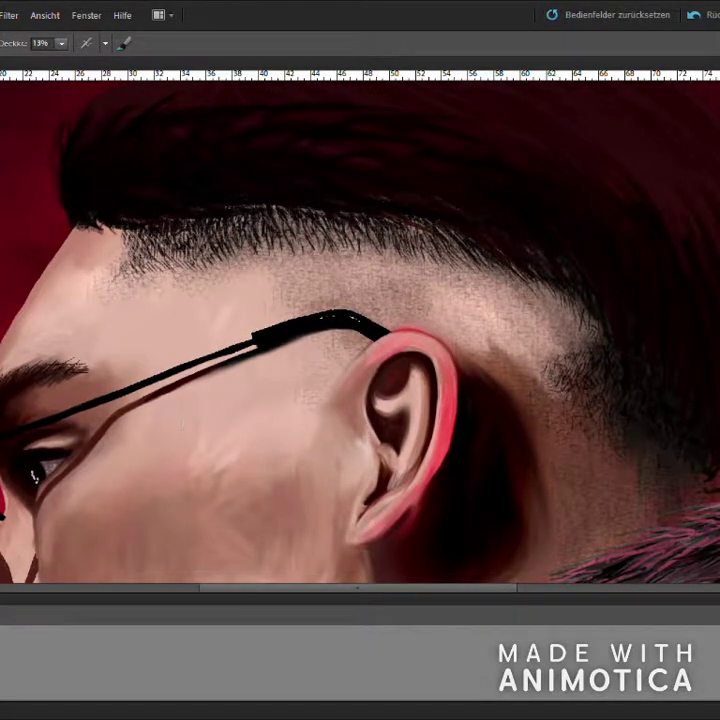
alt+click(459, 345)
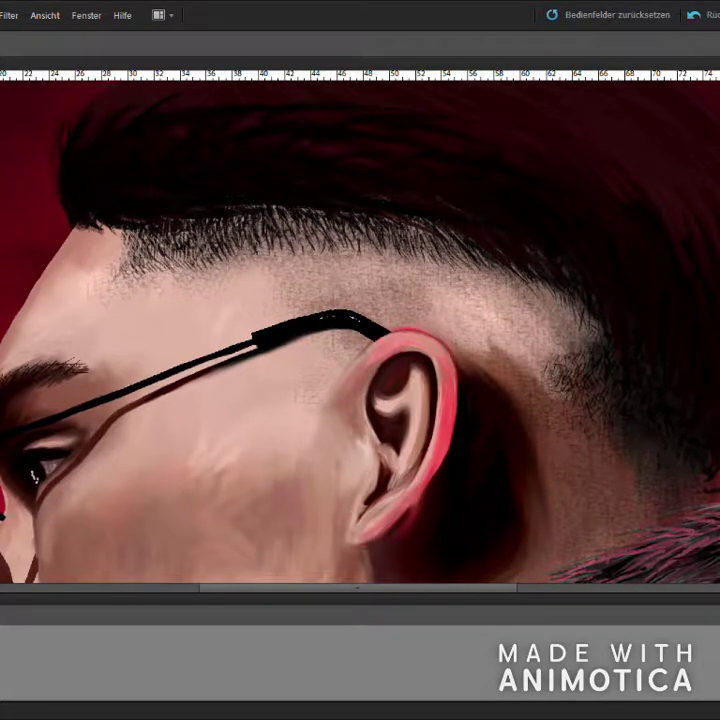
scroll(360, 340, up, 3)
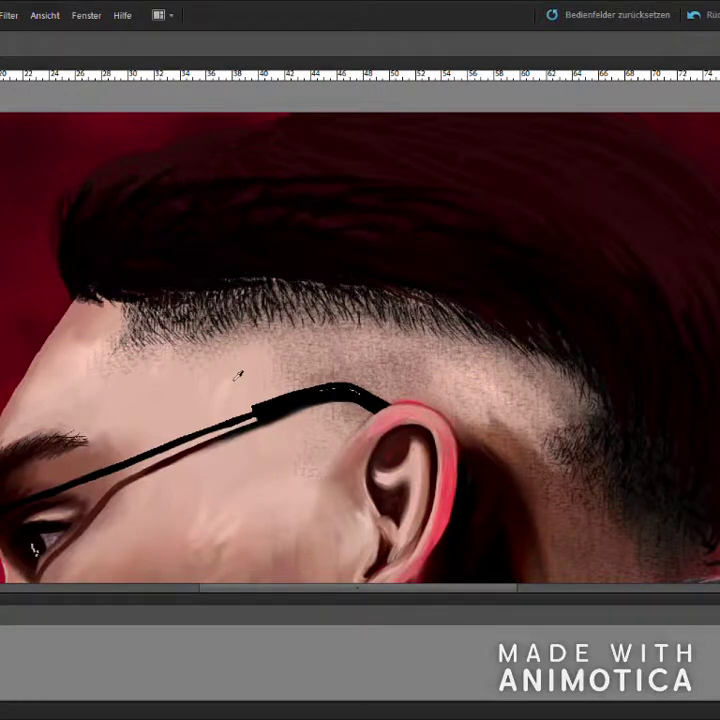
key(b)
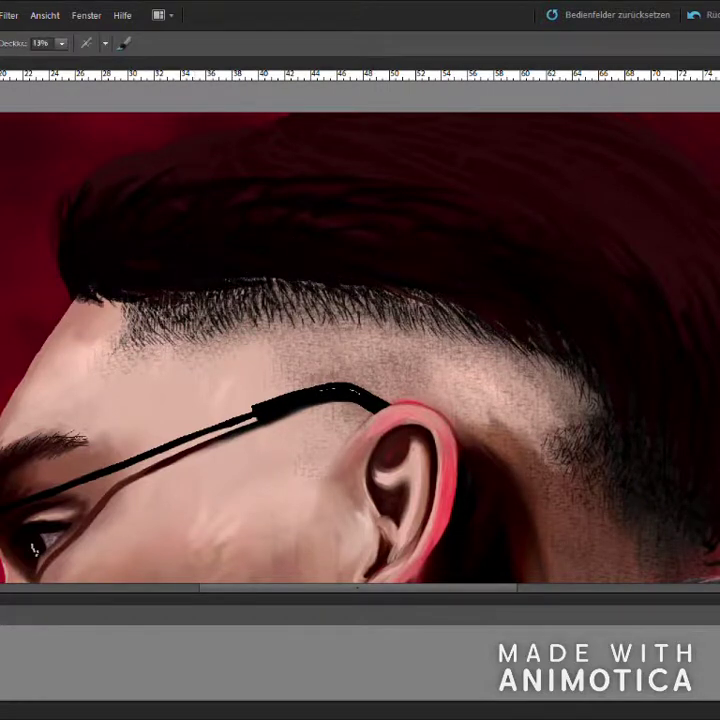
drag(62, 44, 90, 53)
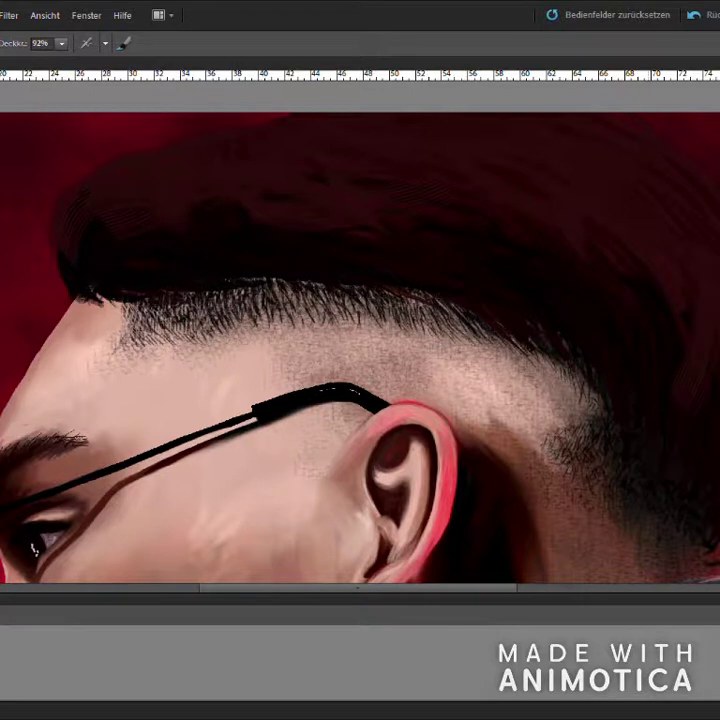
mouse_move(212, 214)
mouse_down()
mouse_move(230, 375)
mouse_move(92, 372)
mouse_move(10, 417)
mouse_up()
key(ctrl+z)
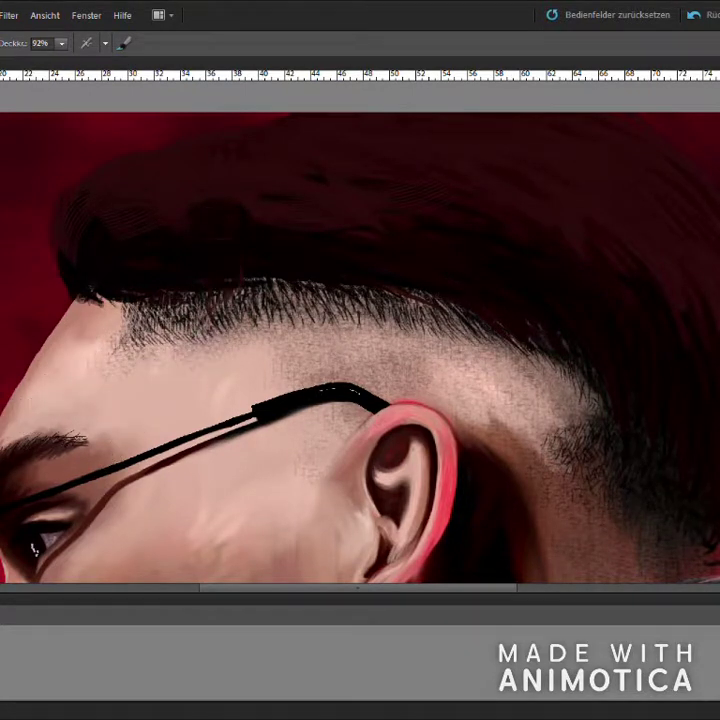
click(133, 358)
key(ctrl+z)
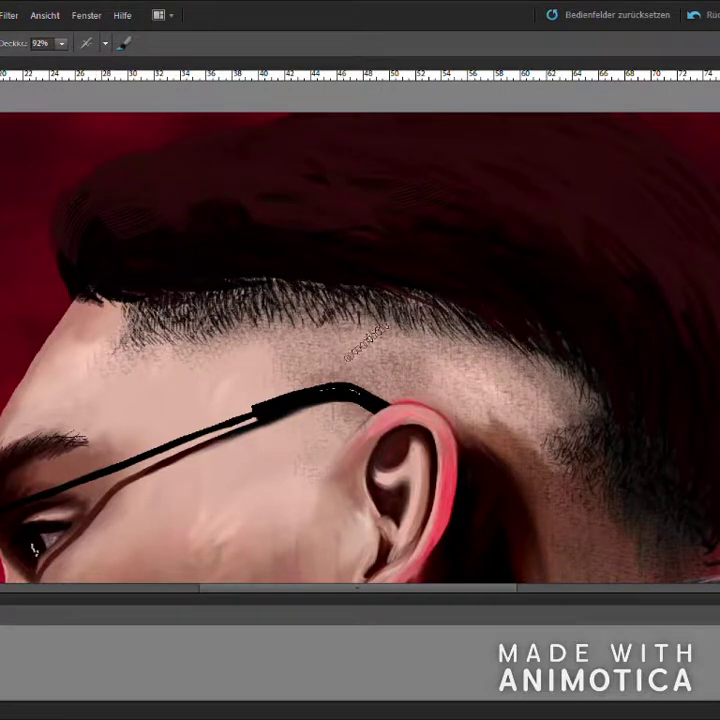
drag(351, 333, 340, 324)
key(ctrl+z)
key(v)
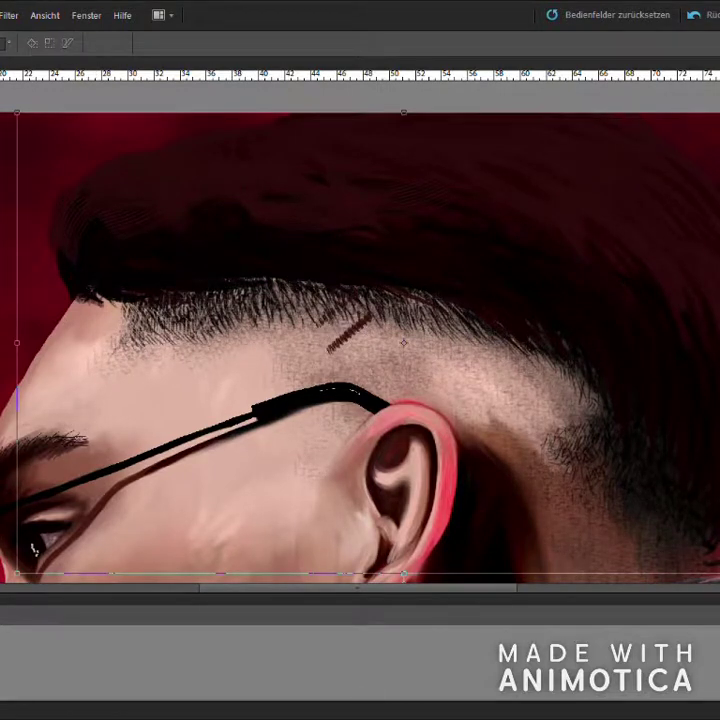
key(Escape)
key(ctrl+z)
key(ctrl+z)
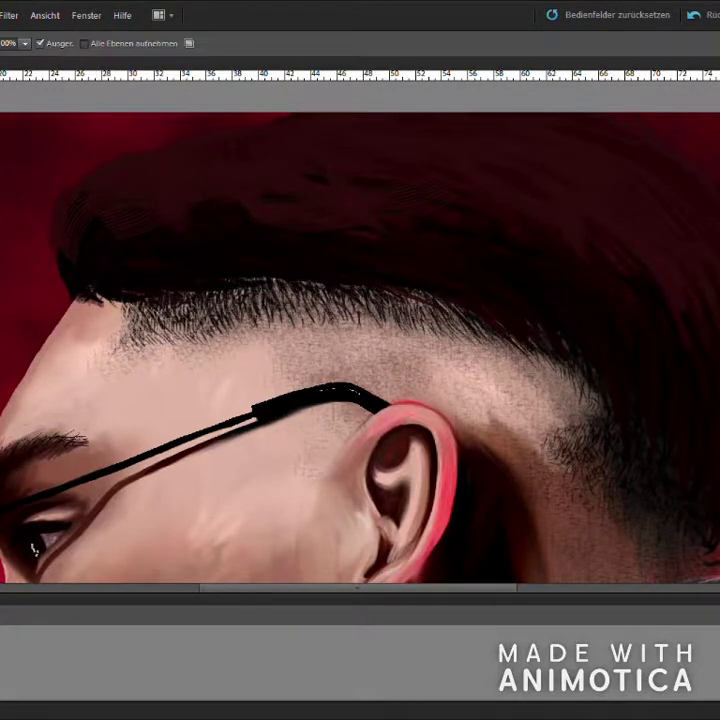
scroll(693, 325, down, 10)
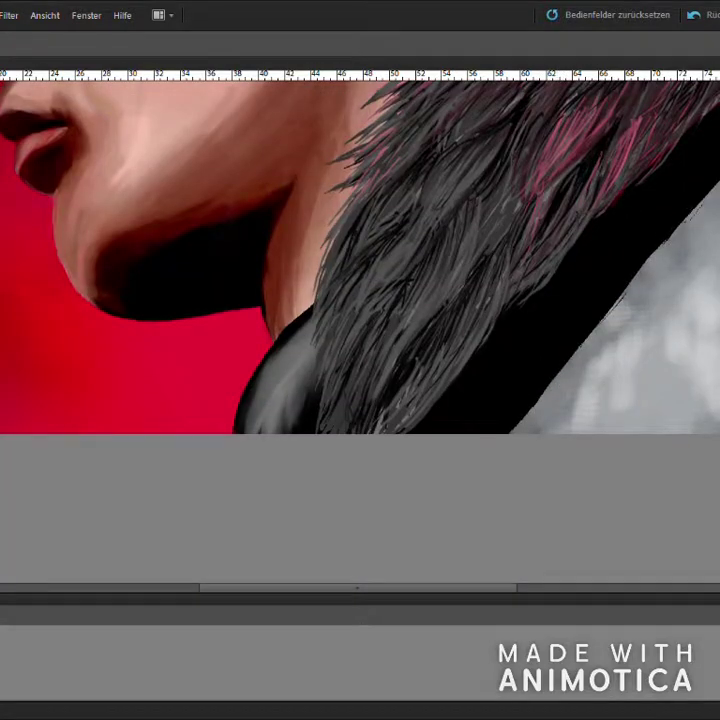
key(b)
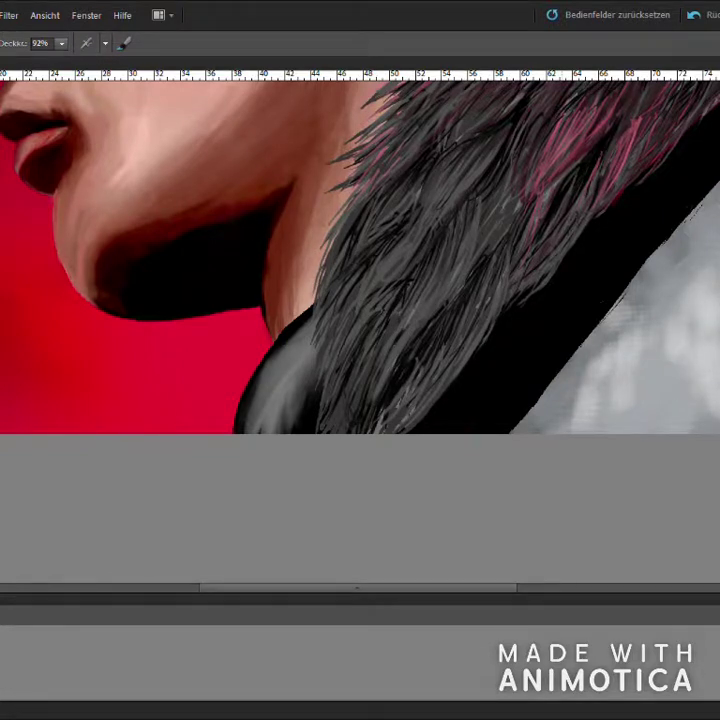
alt+click(501, 340)
mouse_move(650, 322)
mouse_down()
mouse_move(657, 359)
mouse_move(590, 408)
mouse_up()
mouse_move(704, 402)
mouse_down()
mouse_move(710, 418)
mouse_move(690, 420)
mouse_up()
drag(700, 262, 713, 295)
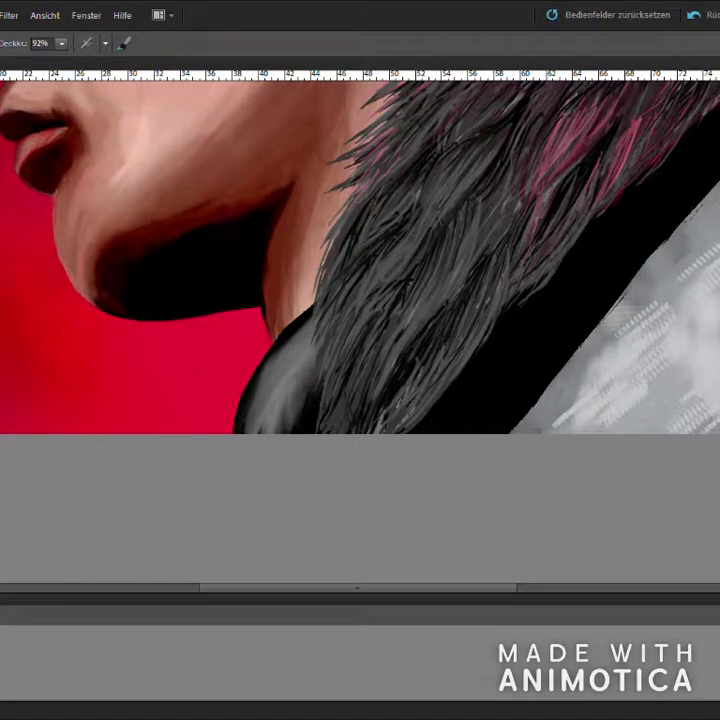
scroll(400, 260, up, 2)
key(ctrl+z)
key(ctrl+z)
key(ctrl+z)
key(ctrl+z)
key(ctrl+z)
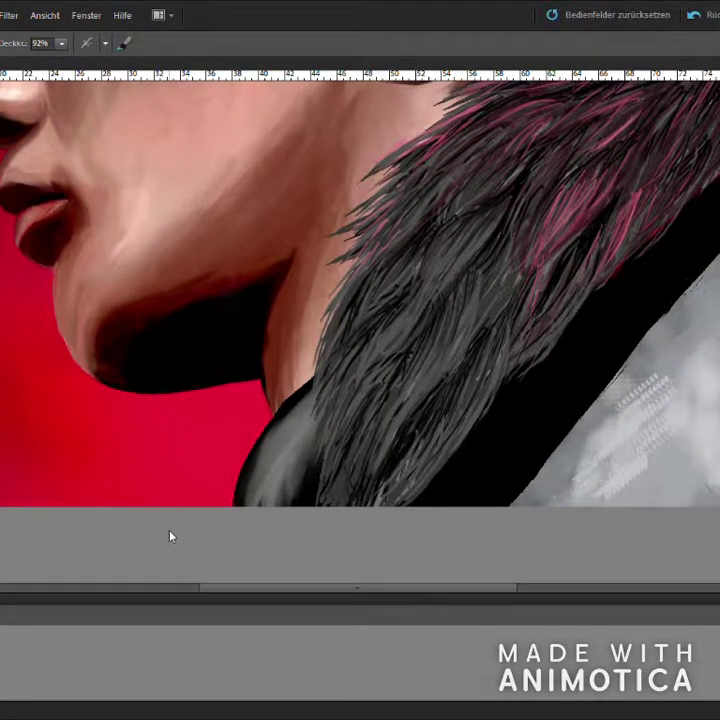
Step: Texture the cheek shadow with a large speckled brush in a sampled skin tone at 26% opacity
scroll(100, 277, up, 2)
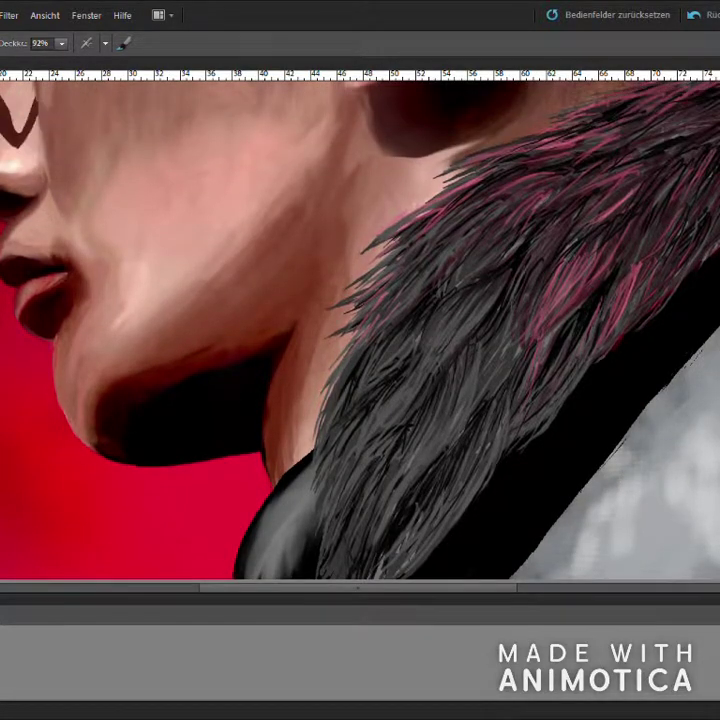
key(z)
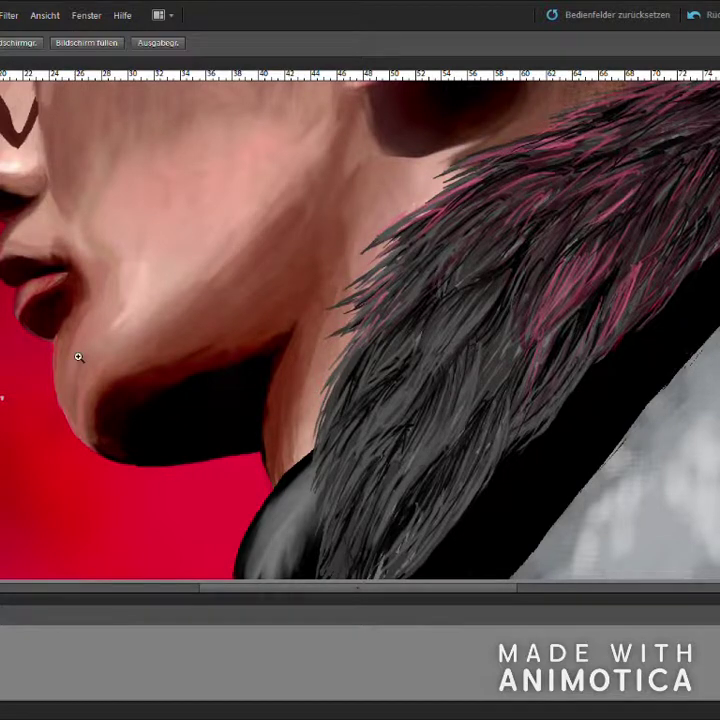
key(b)
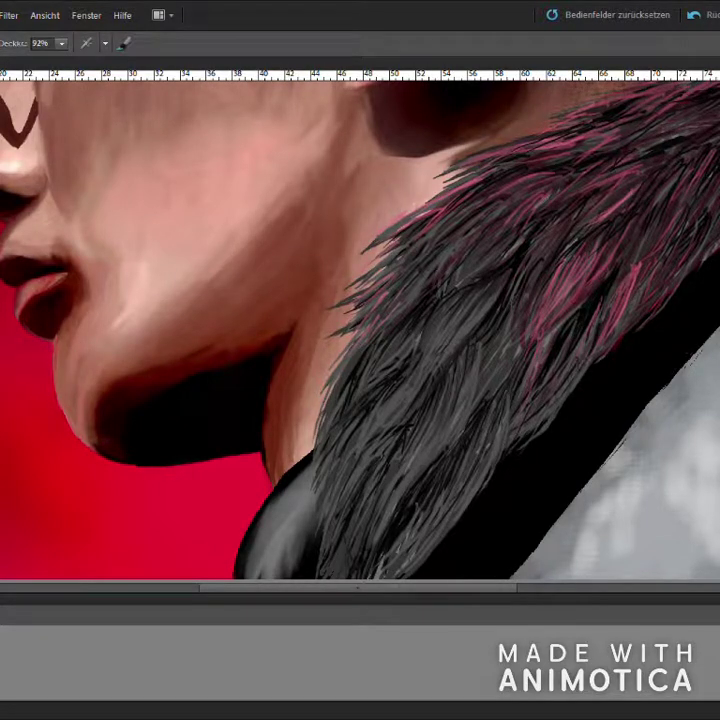
scroll(140, 305, up, 3)
scroll(567, 300, up, 5)
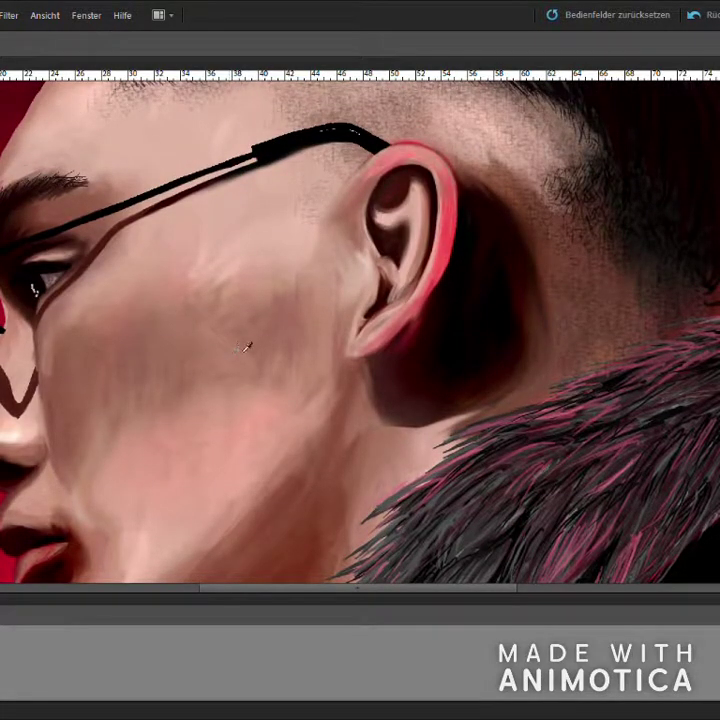
key(b)
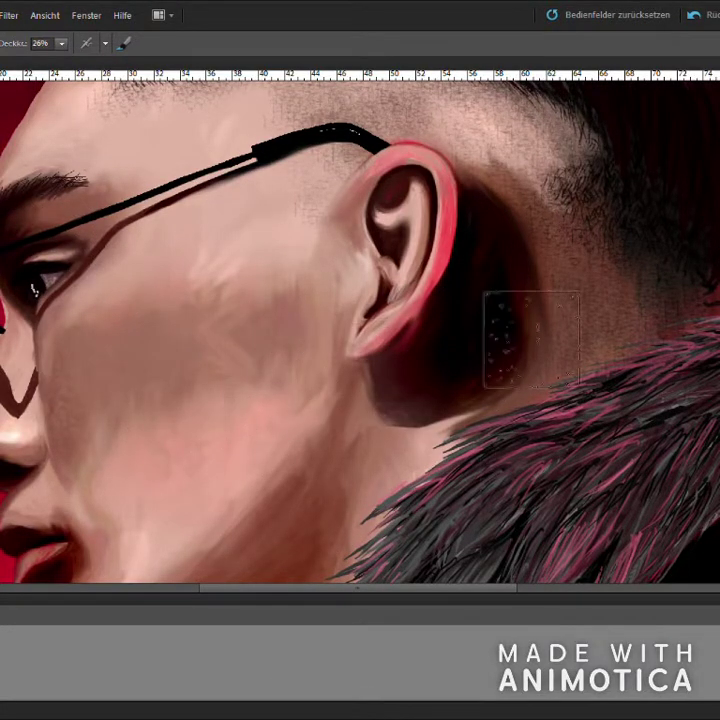
Step: Sample a skin tone from the jaw and paint skin texture along the jawline shadow at 26% opacity
scroll(545, 290, up, 1)
scroll(160, 250, down, 4)
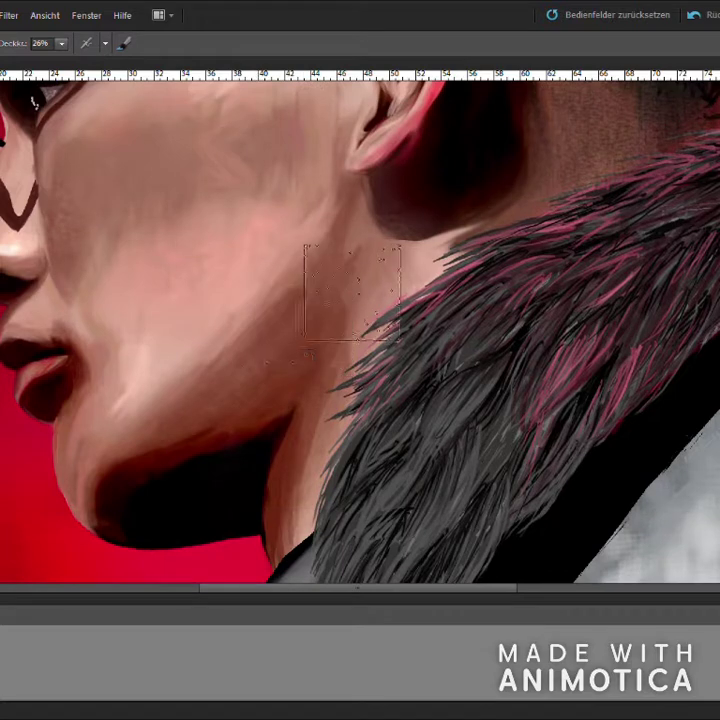
alt+click(216, 352)
key(b)
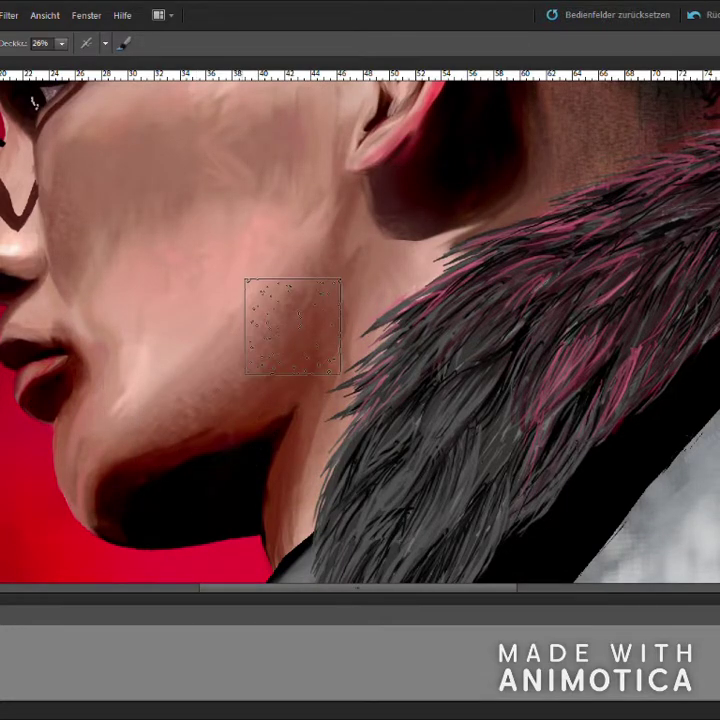
Step: Sample the shadow tone under the jaw and soften the jaw and chin shadow using 15% and 6% opacity
scroll(292, 327, up, 2)
key(1)
key(5)
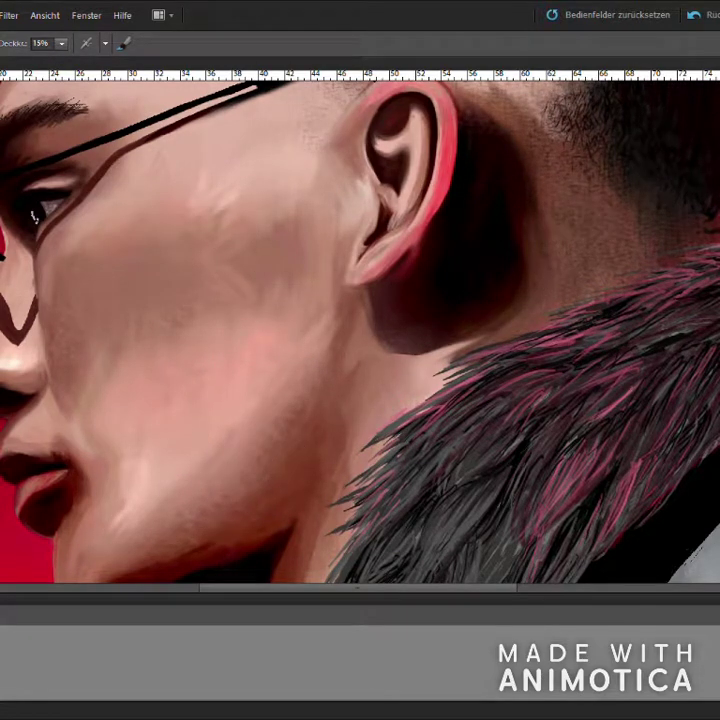
alt+click(290, 532)
scroll(275, 557, down, 2)
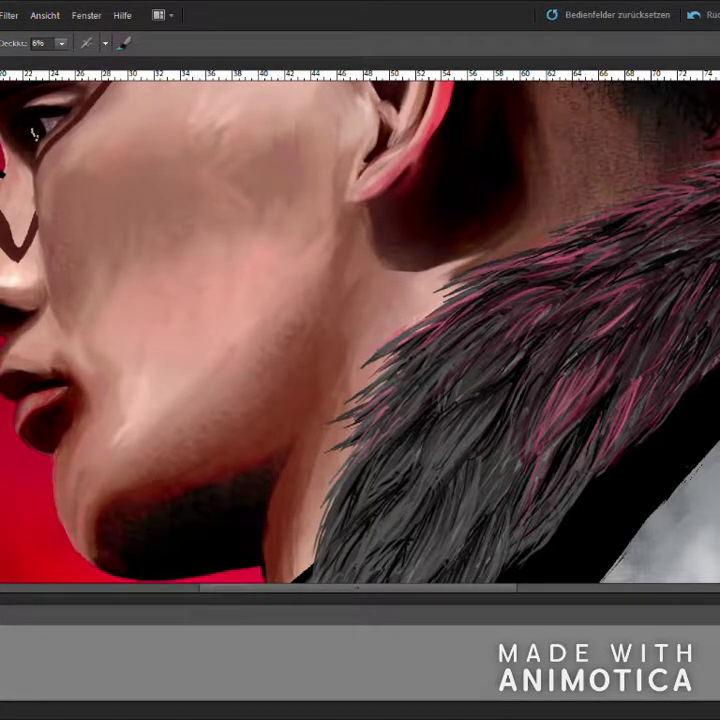
Step: Sample tones at the jaw's back corner and the neck, and softly blend the jaw shadow and neck at 6% opacity
alt+click(272, 478)
key(b)
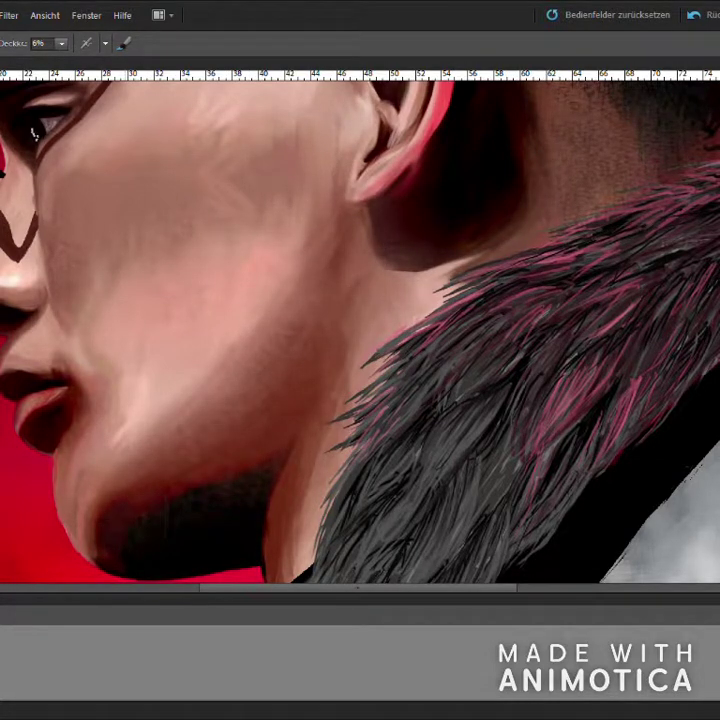
key(i)
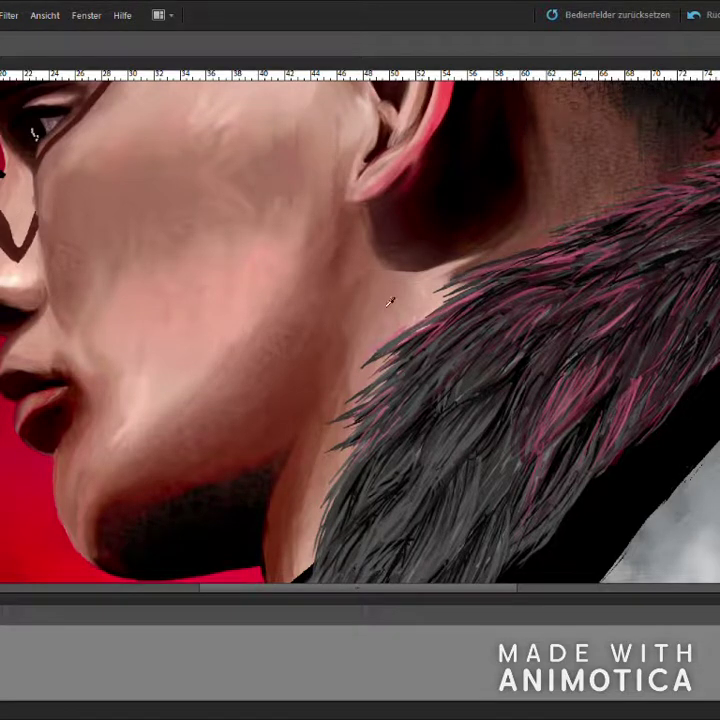
alt+click(388, 305)
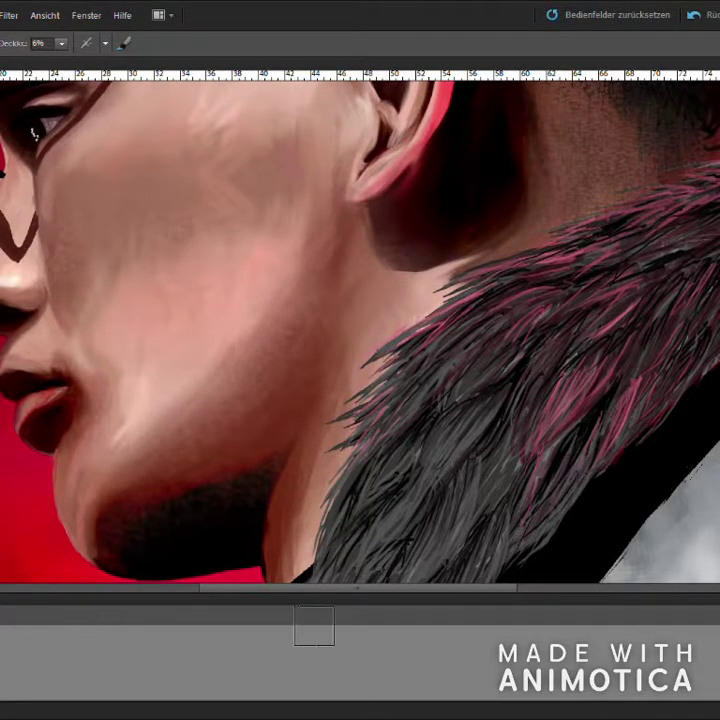
mouse_move(409, 254)
mouse_down()
mouse_move(402, 343)
mouse_move(367, 438)
mouse_move(342, 562)
mouse_up()
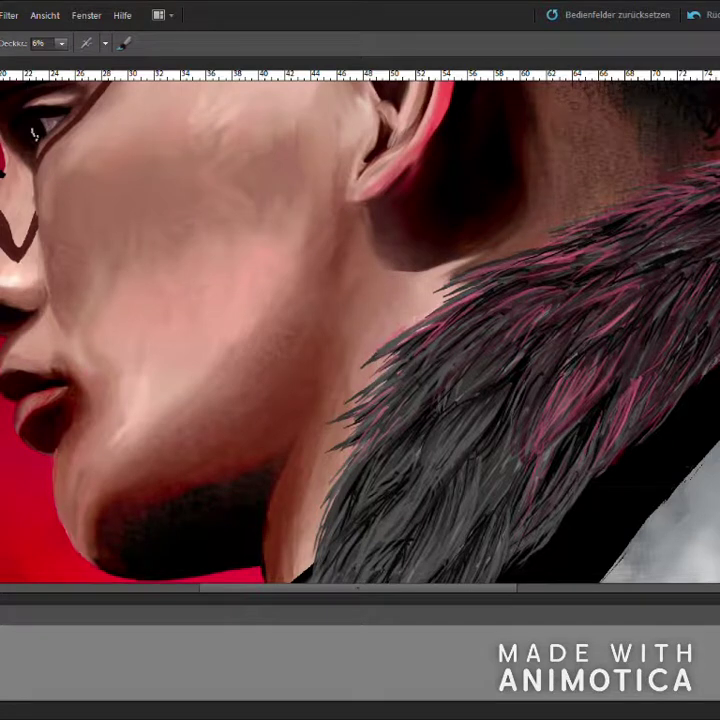
Step: Sample neck and jaw shadow tones and blend the transition between the jawline and neck using 20% opacity
alt+click(342, 396)
alt+click(316, 387)
alt+click(295, 414)
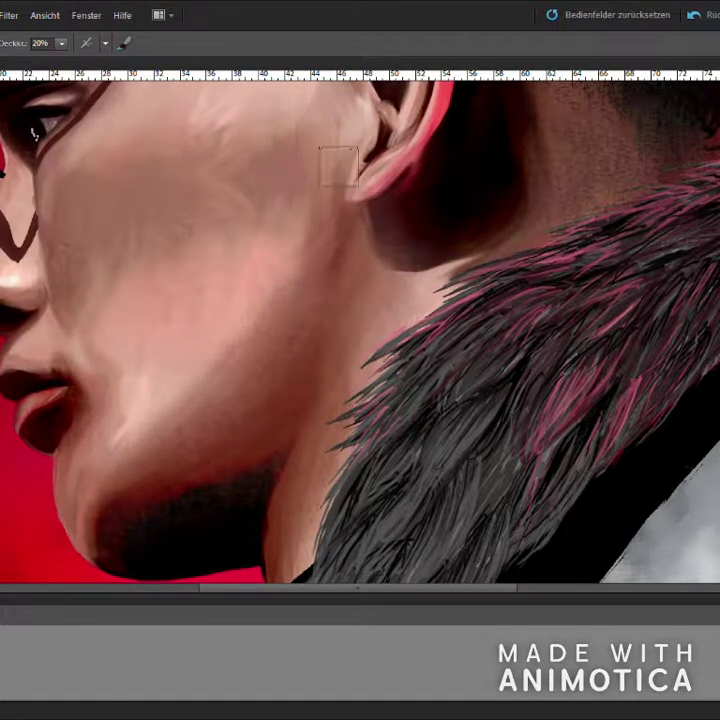
Step: Set the brush opacity to 6% and smooth the lower cheek towards the chin and jaw with a sampled cheek tone
scroll(206, 243, up, 1)
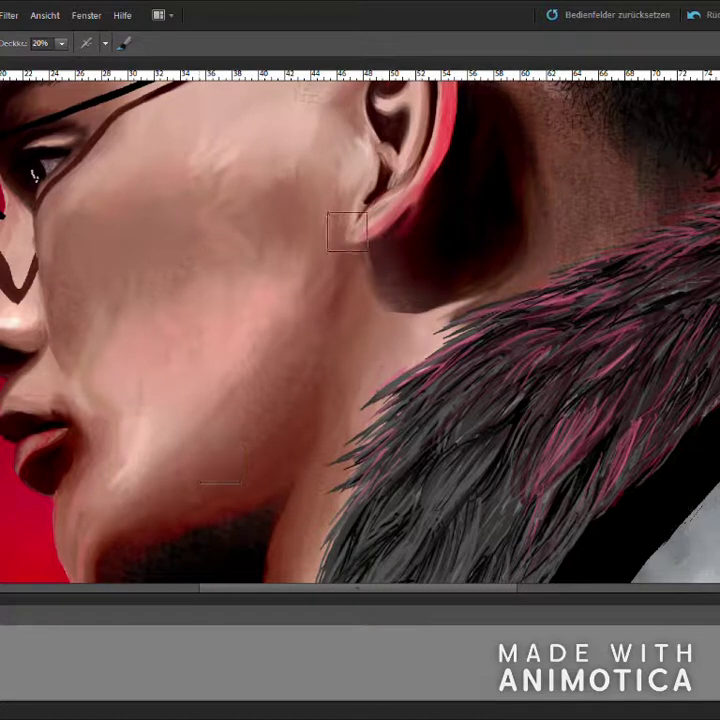
drag(62, 43, 48, 46)
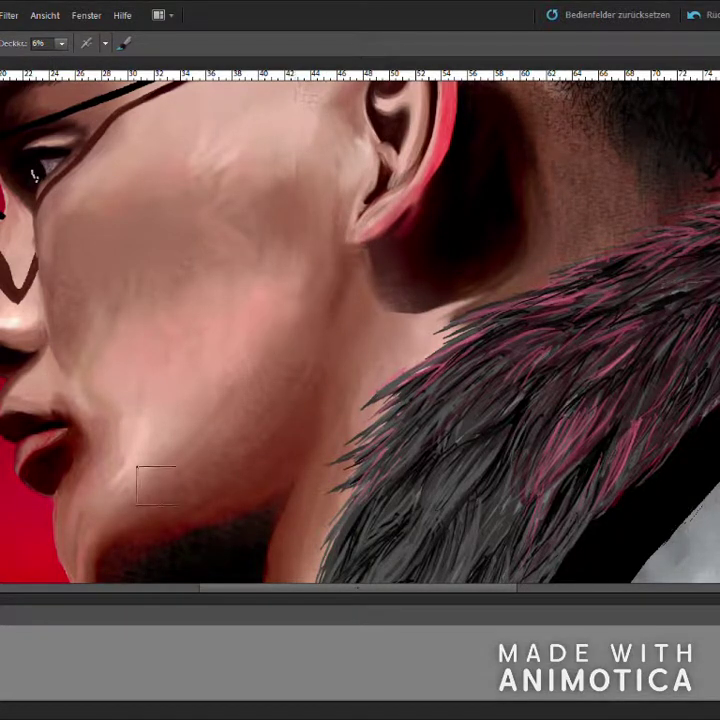
mouse_move(126, 339)
mouse_down()
mouse_move(95, 373)
mouse_move(109, 413)
mouse_move(97, 444)
mouse_move(104, 479)
mouse_up()
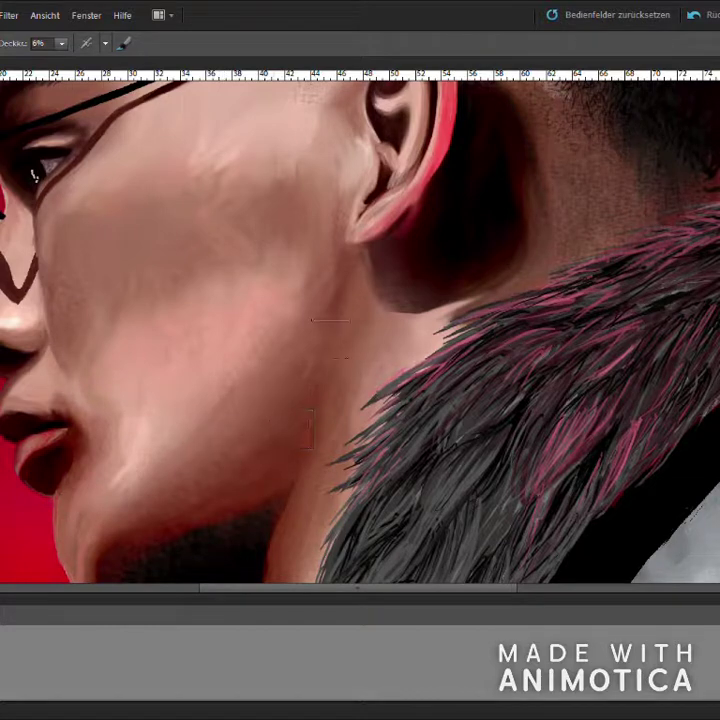
scroll(125, 575, up, 1)
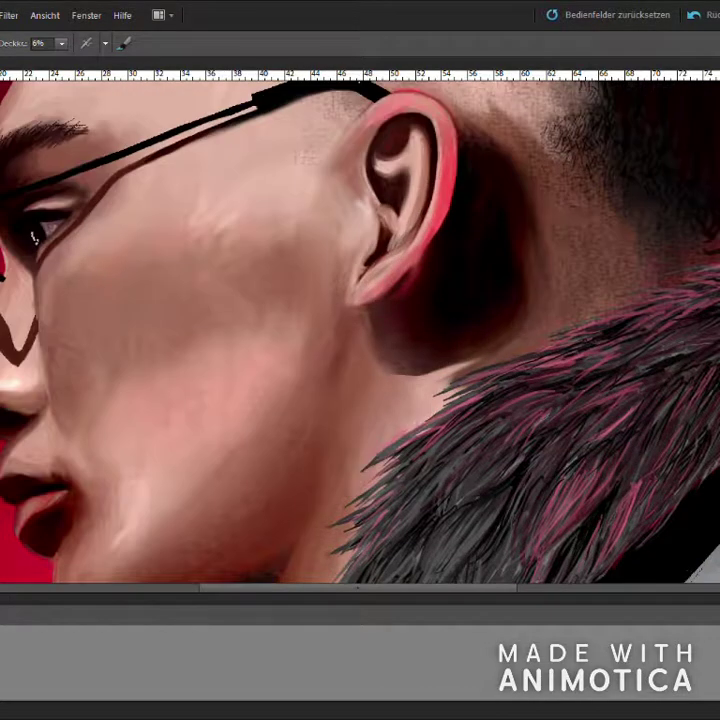
alt+click(171, 467)
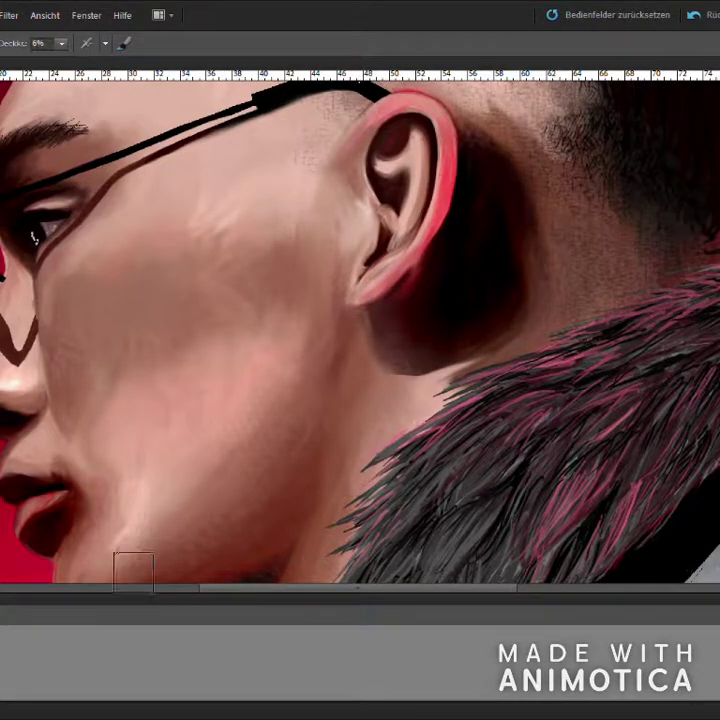
drag(191, 493, 214, 462)
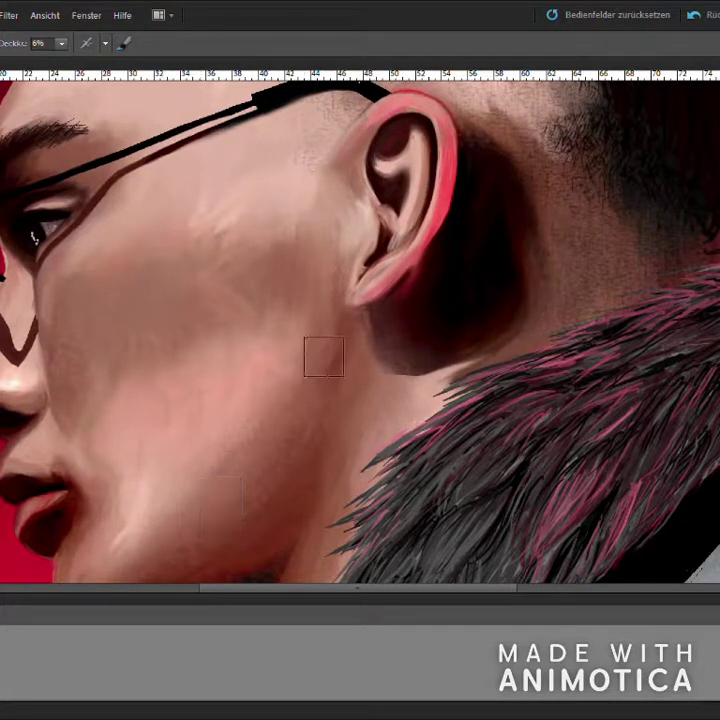
Step: Set the brush opacity to 17% and texture the cheekbone shadow and middle of the cheek
key(1)
key(7)
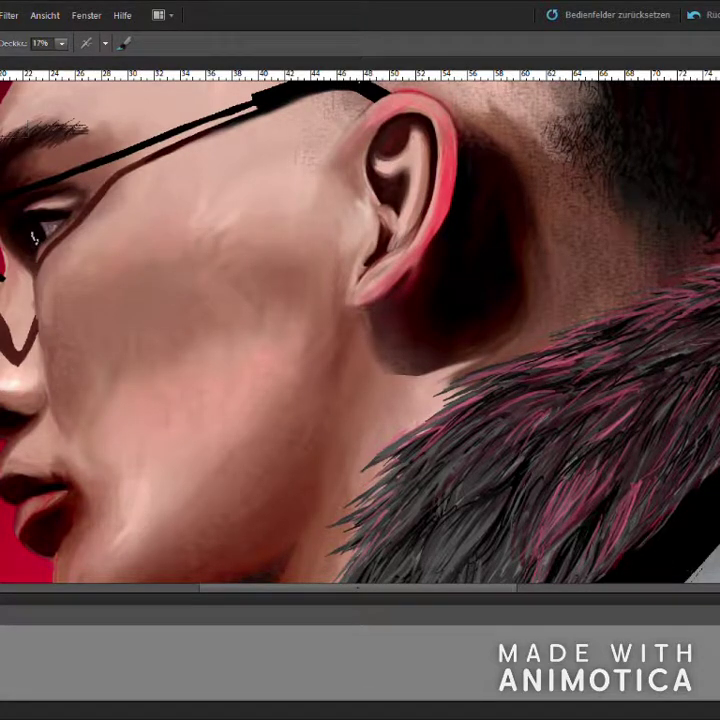
mouse_move(226, 215)
mouse_down()
mouse_move(261, 190)
mouse_move(236, 247)
mouse_move(236, 228)
mouse_move(259, 216)
mouse_move(316, 155)
mouse_move(318, 263)
mouse_up()
mouse_move(203, 398)
mouse_down()
mouse_move(231, 498)
mouse_move(308, 607)
mouse_move(273, 473)
mouse_move(212, 394)
mouse_up()
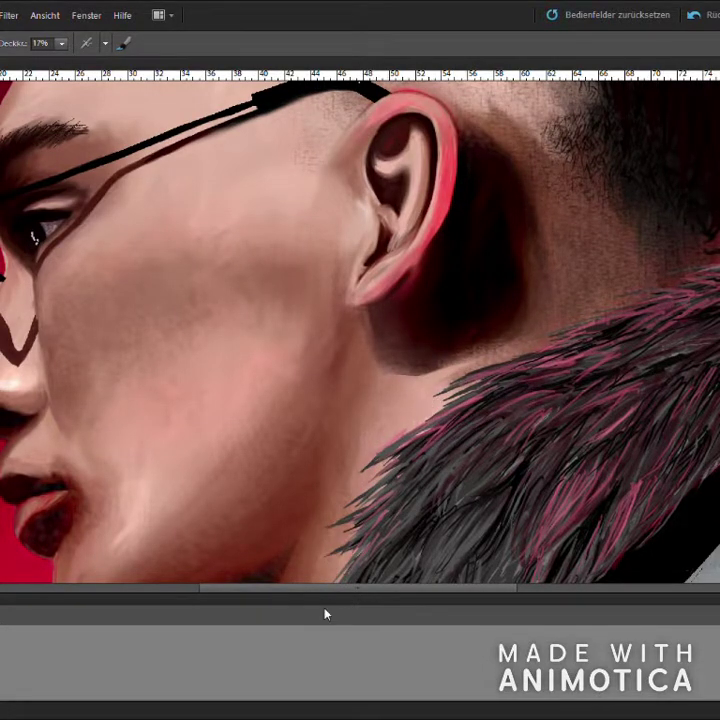
Step: Texture the skin around the ear and temple at 41% opacity, and undo the stroke that covers the glasses arm
scroll(320, 500, down, 3)
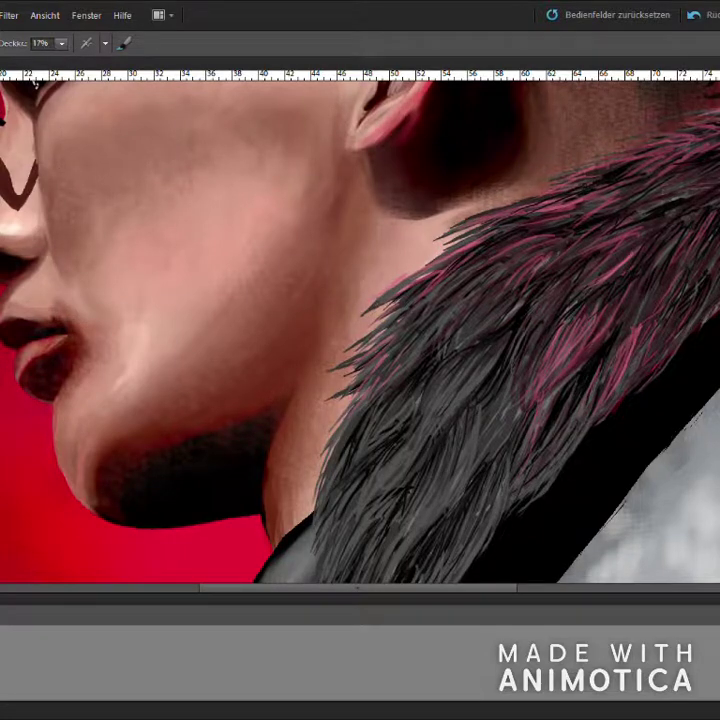
scroll(37, 304, up, 5)
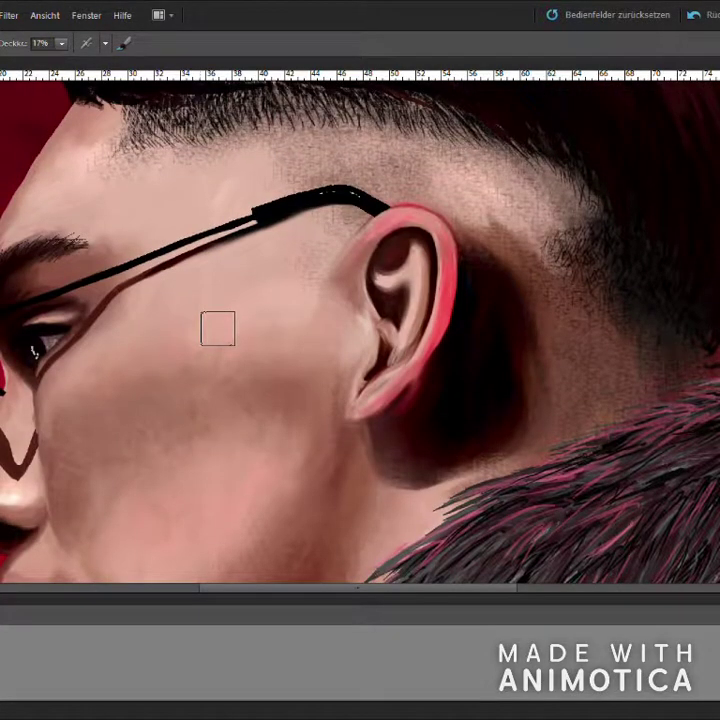
drag(64, 43, 88, 46)
drag(481, 222, 490, 248)
drag(378, 190, 375, 222)
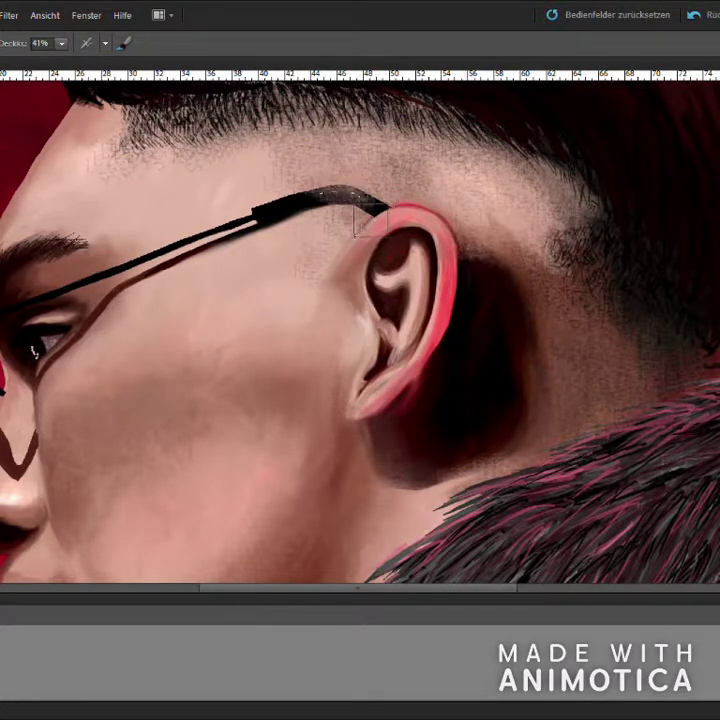
key(ctrl+z)
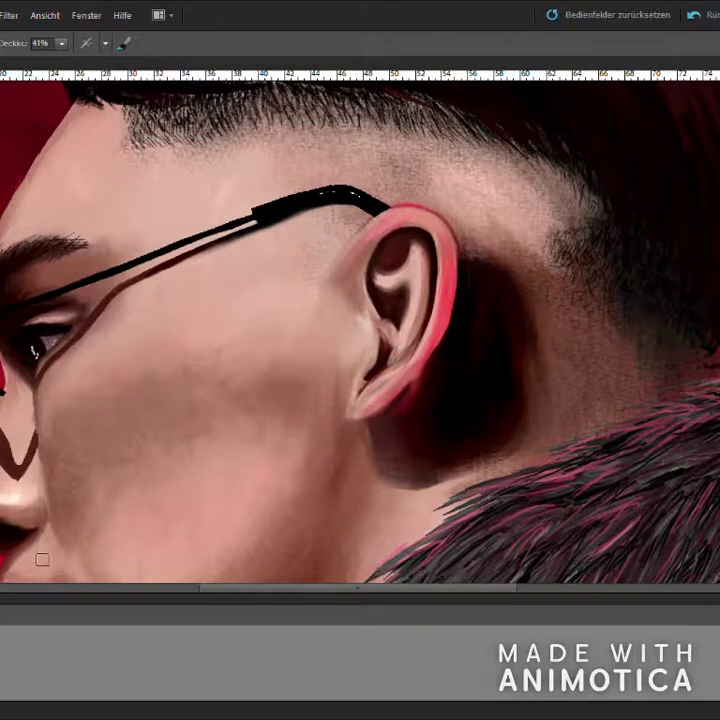
Step: Sample skin tones and touch up the face and temple texture with a small brush at 41% opacity
key(i)
key(b)
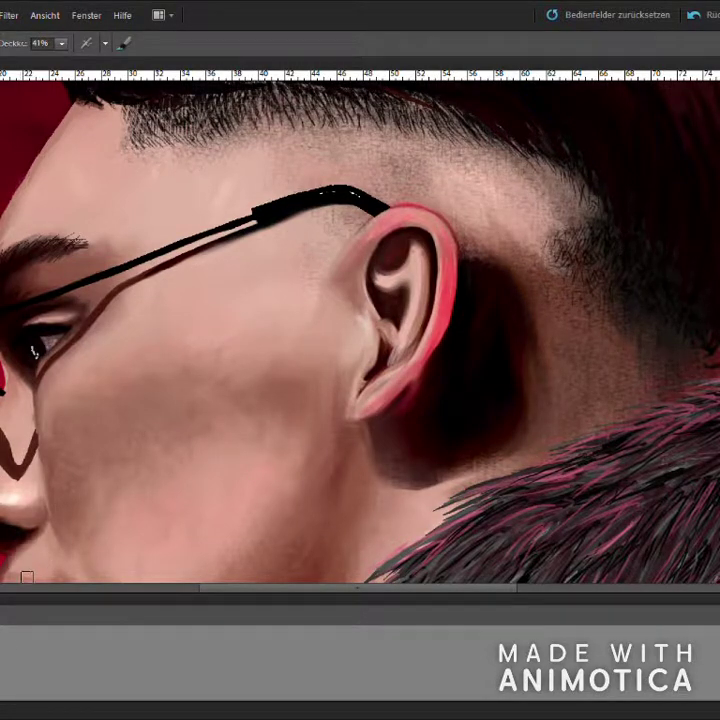
scroll(55, 382, down, 3)
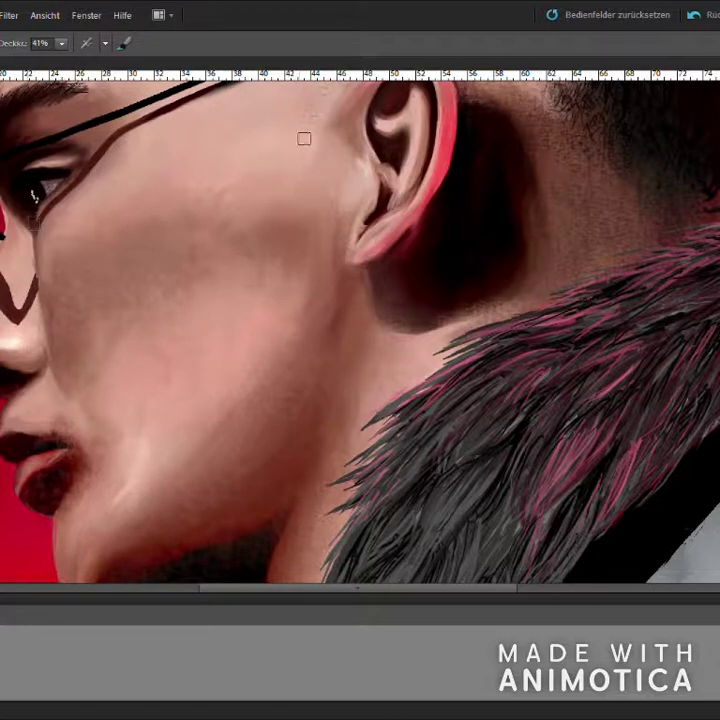
key(i)
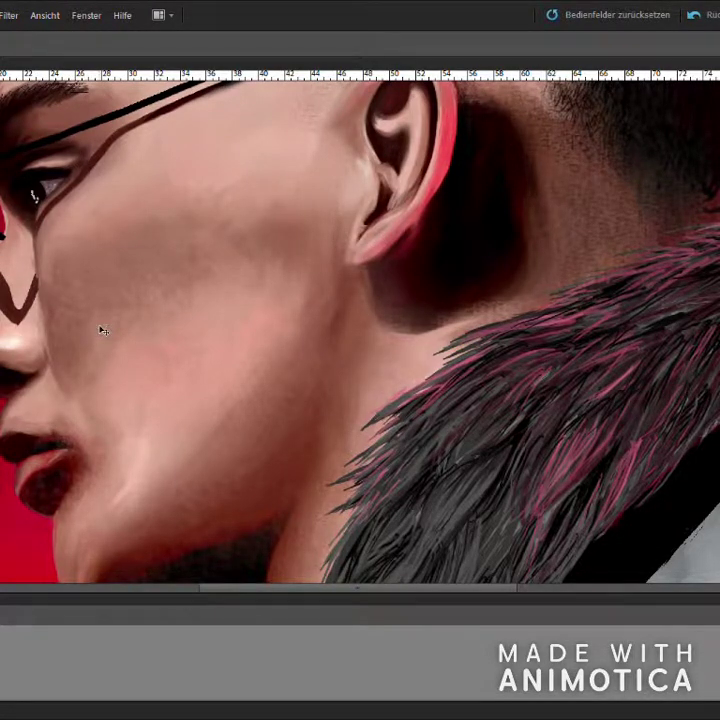
scroll(257, 244, up, 2)
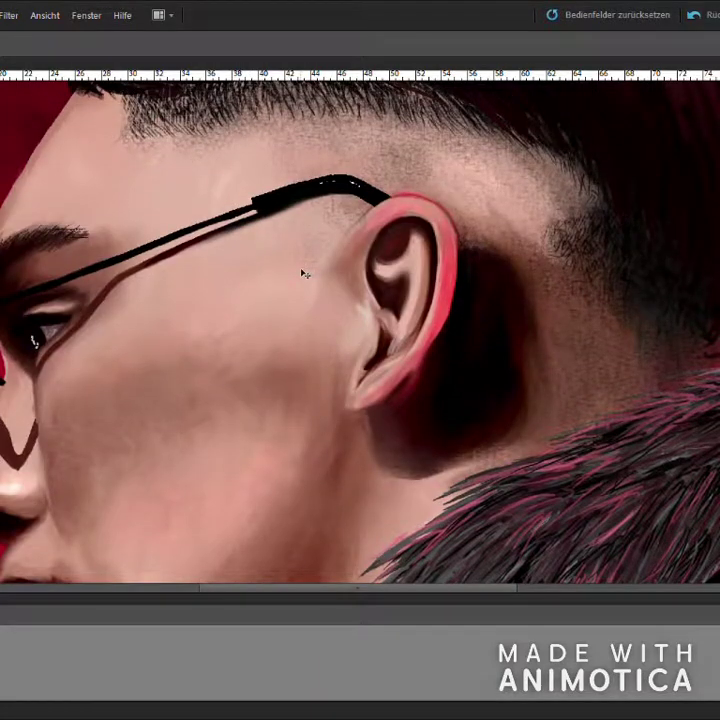
key(b)
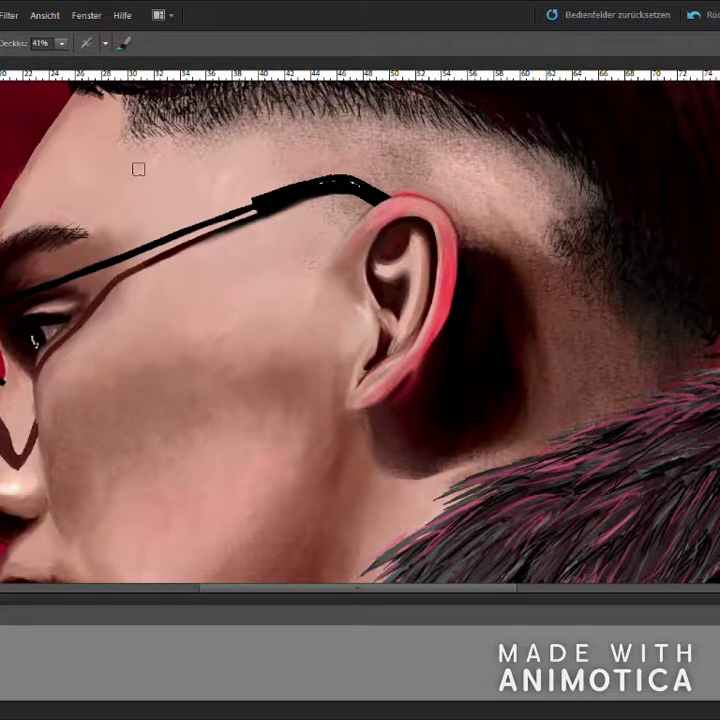
key(i)
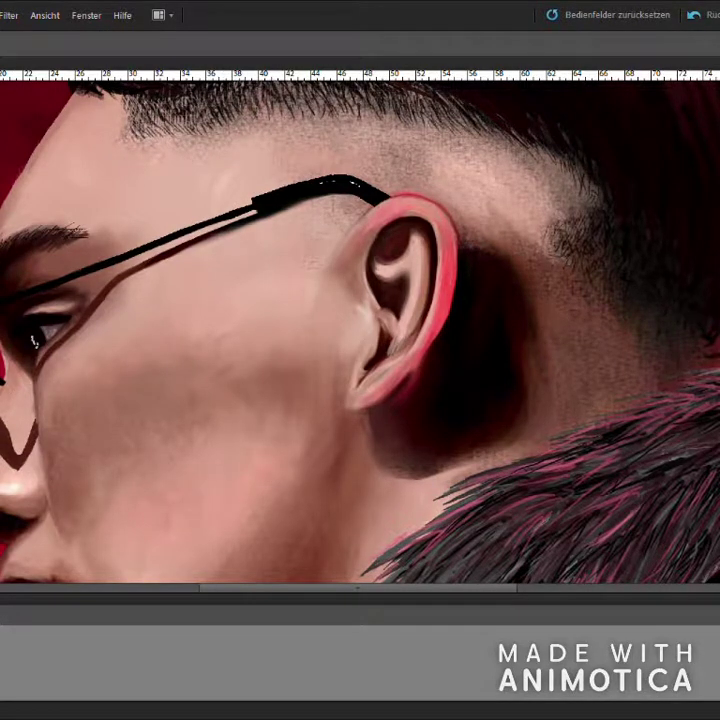
key(b)
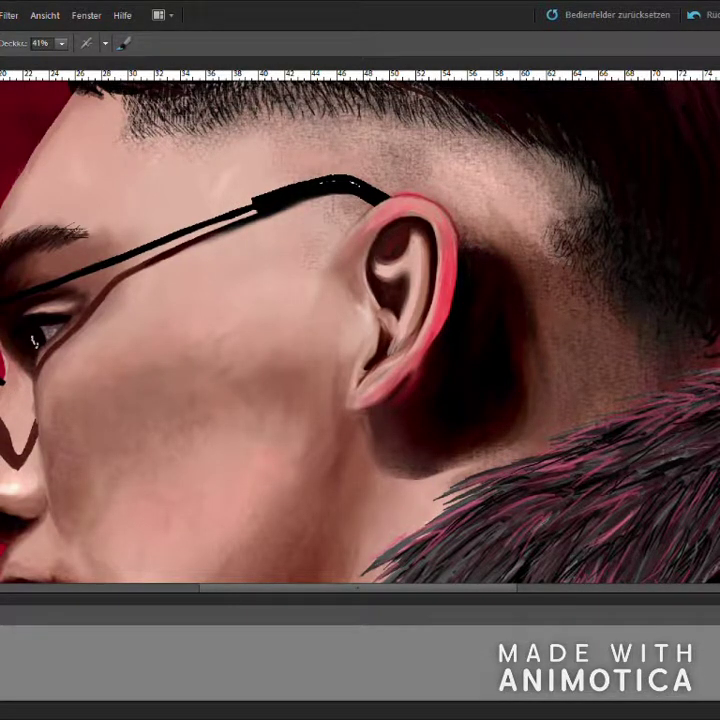
Step: Raise the brush opacity to 67% and texture the cheek and jaw with a larger brush and a sampled tone
click(61, 43)
drag(43, 58, 75, 63)
key(h)
key(b)
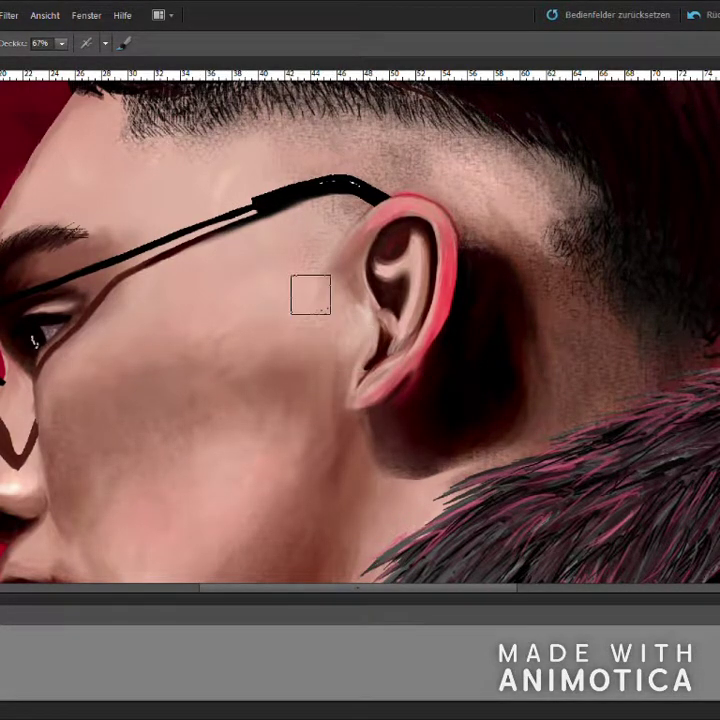
scroll(312, 320, down, 3)
scroll(400, 405, down, 2)
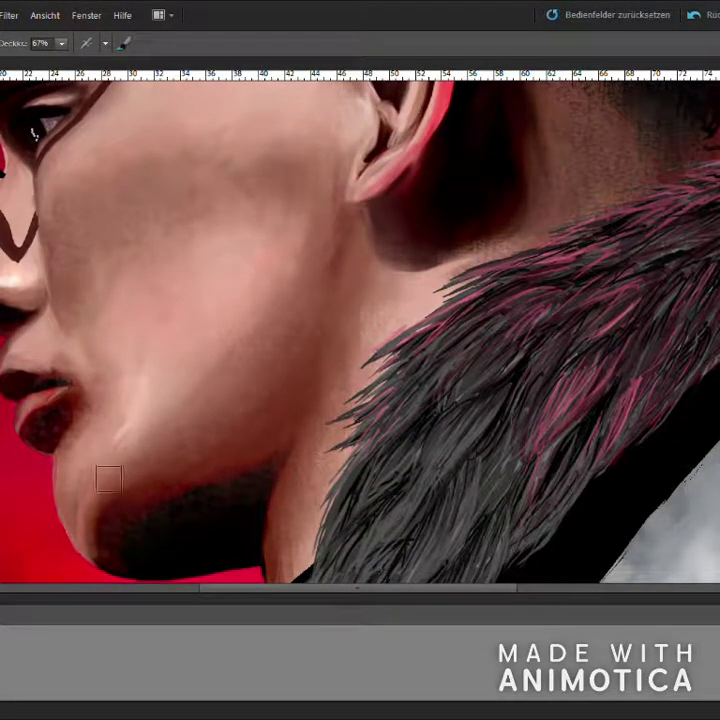
scroll(186, 423, up, 2)
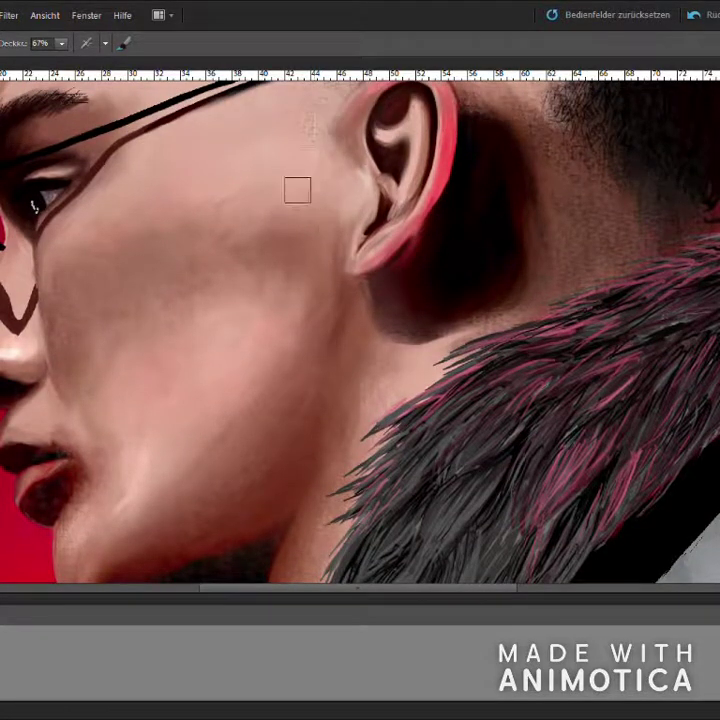
key(i)
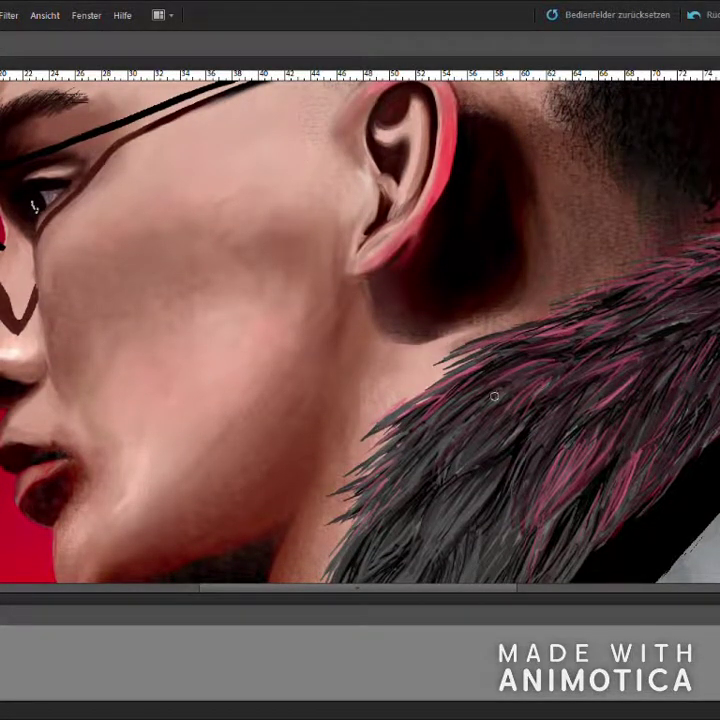
key(b)
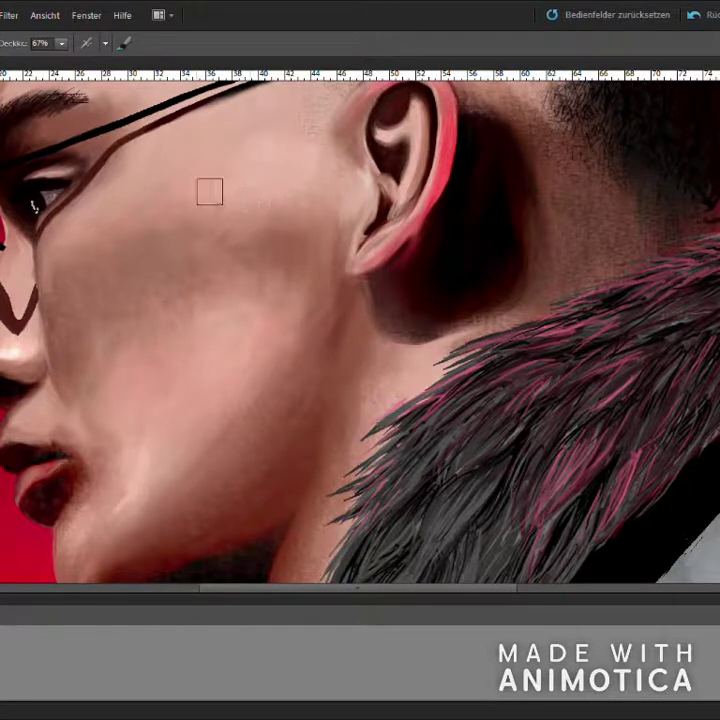